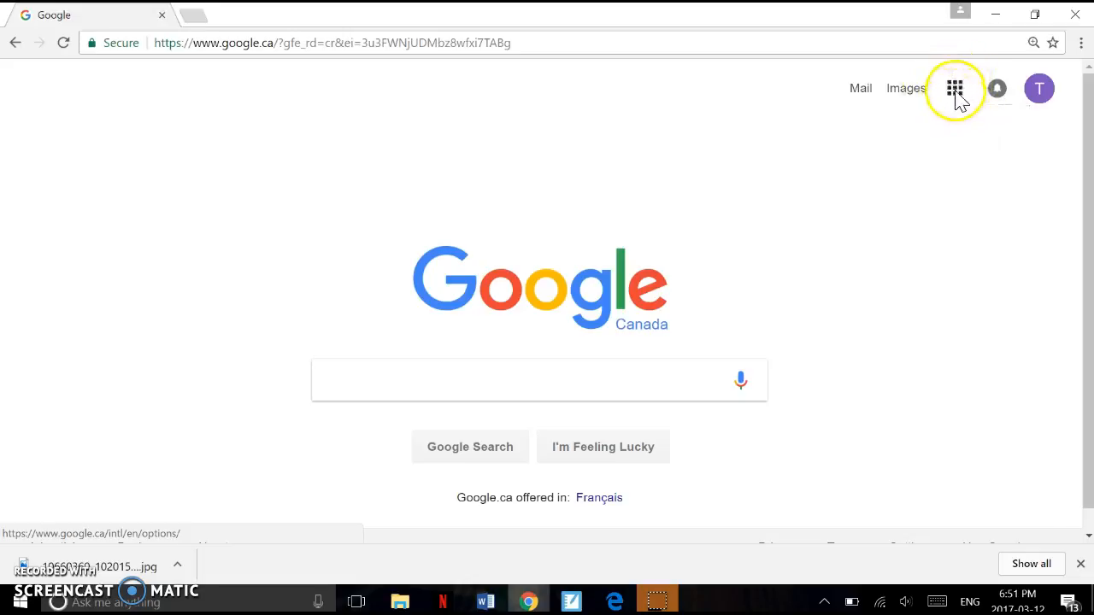
Open Google Forms from the Google apps list and create a blank form.
{"action": "left_click", "coordinate": [955, 92]}
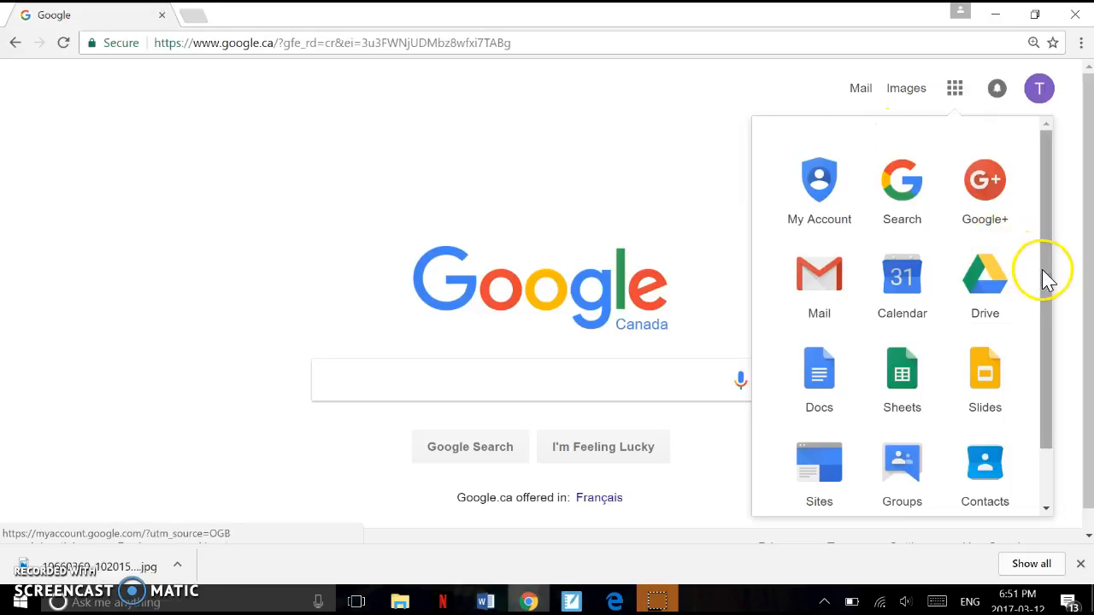
{"action": "left_click_drag", "start_coordinate": [1043, 275], "coordinate": [1043, 357]}
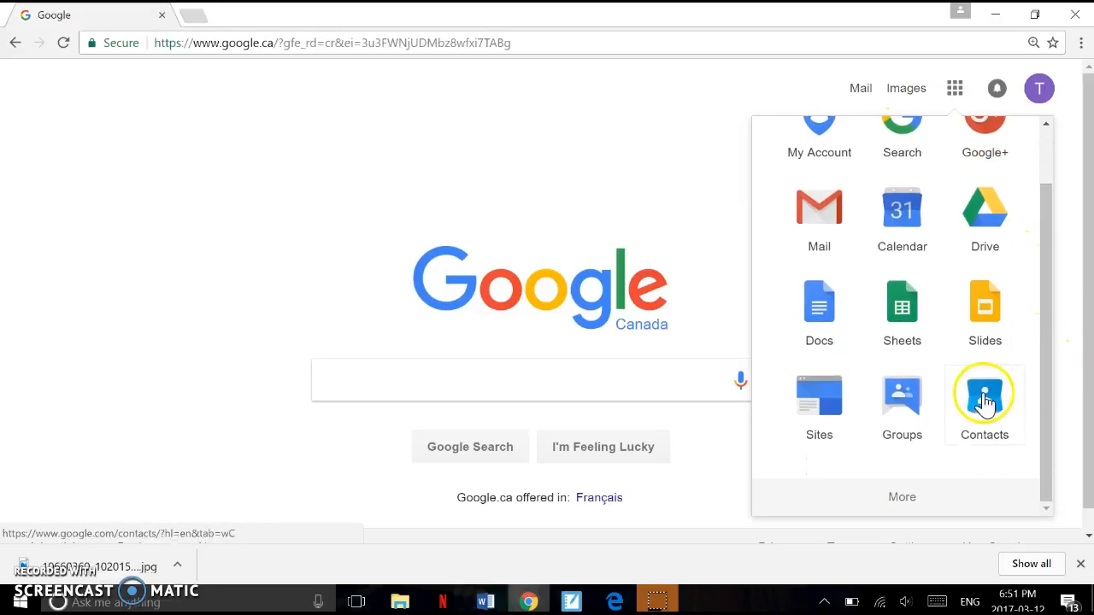
{"action": "left_click", "coordinate": [898, 500]}
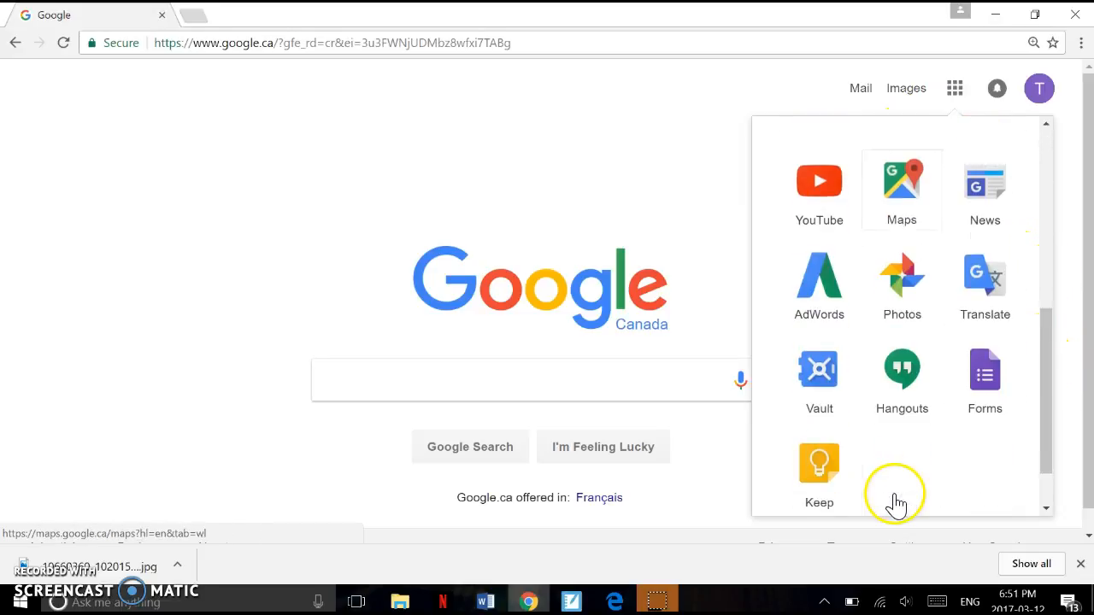
{"action": "left_click", "coordinate": [985, 381]}
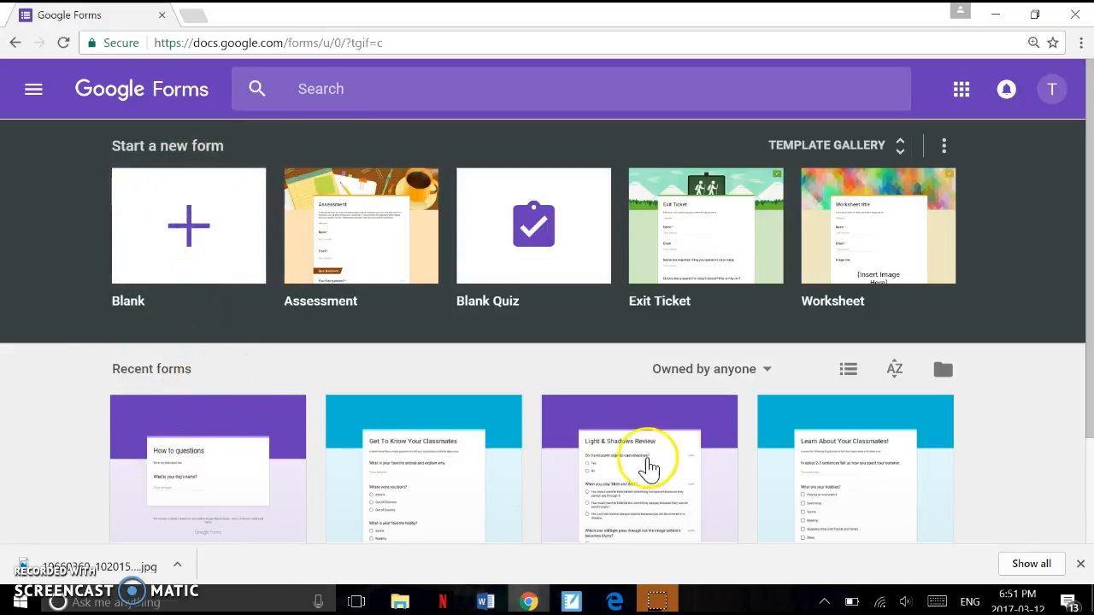
{"action": "left_click", "coordinate": [165, 267]}
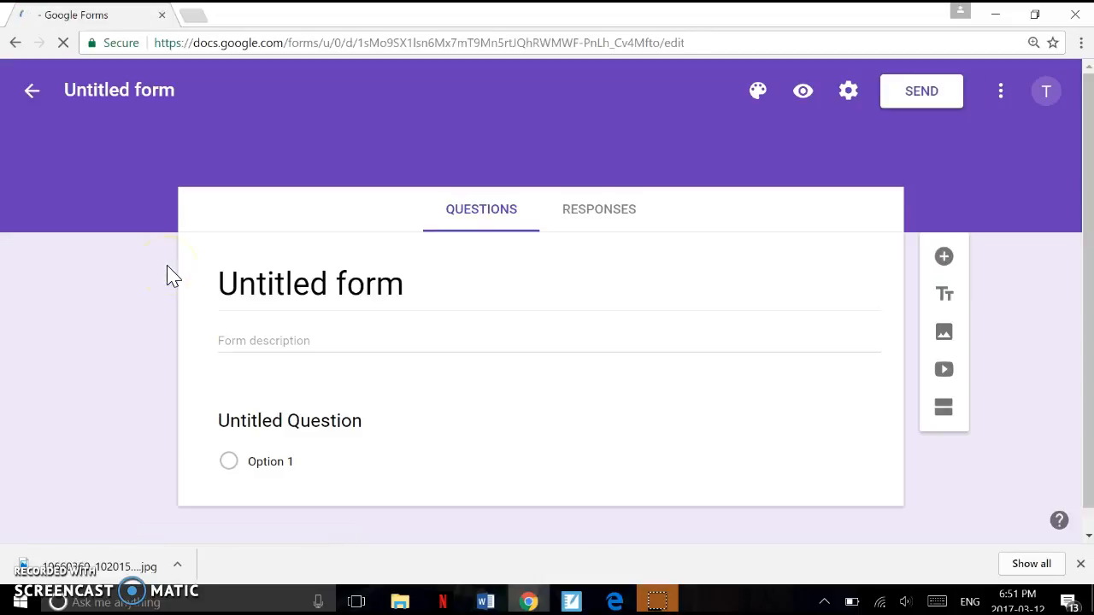
Title the form "Question Examples".
{"action": "left_click", "coordinate": [342, 285]}
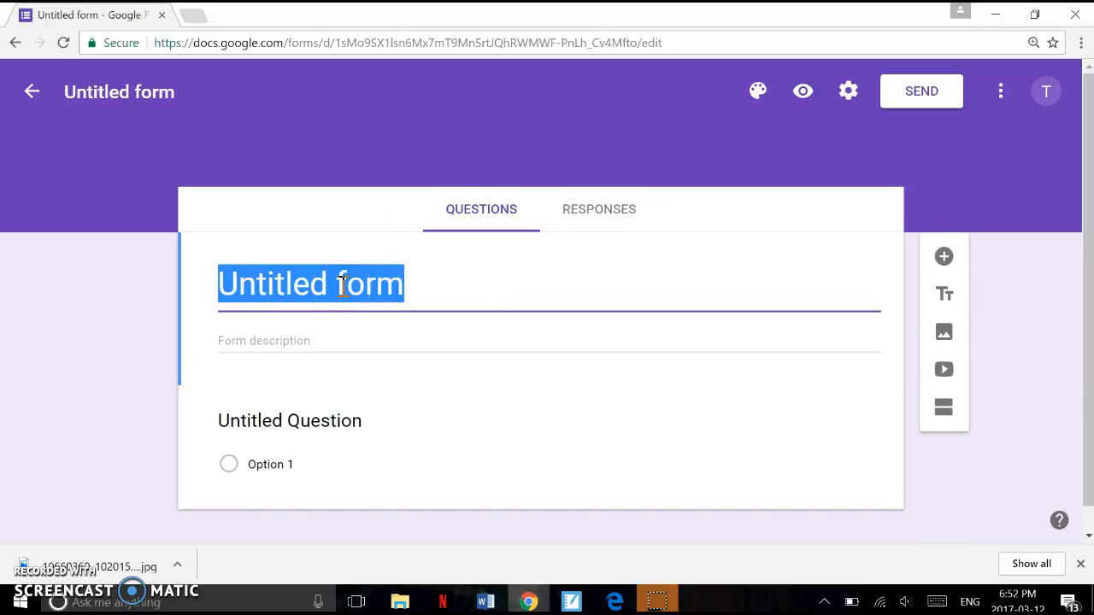
{"action": "type", "text": "Que"}
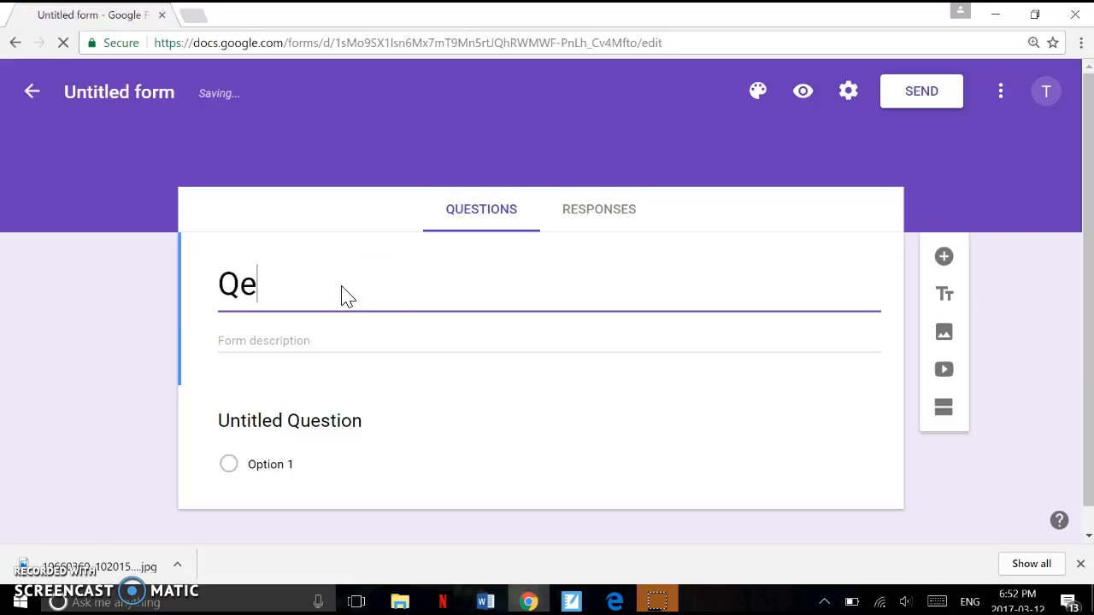
{"action": "type", "text": "stion E"}
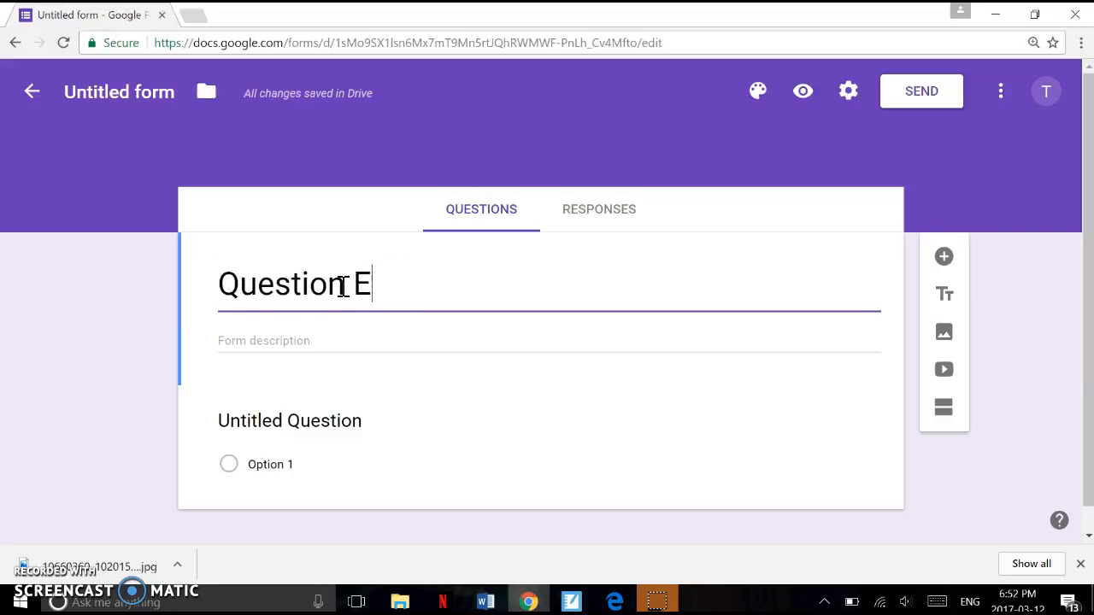
{"action": "type", "text": "xamo"}
{"action": "key", "text": "BackSpace"}
{"action": "type", "text": "ples"}
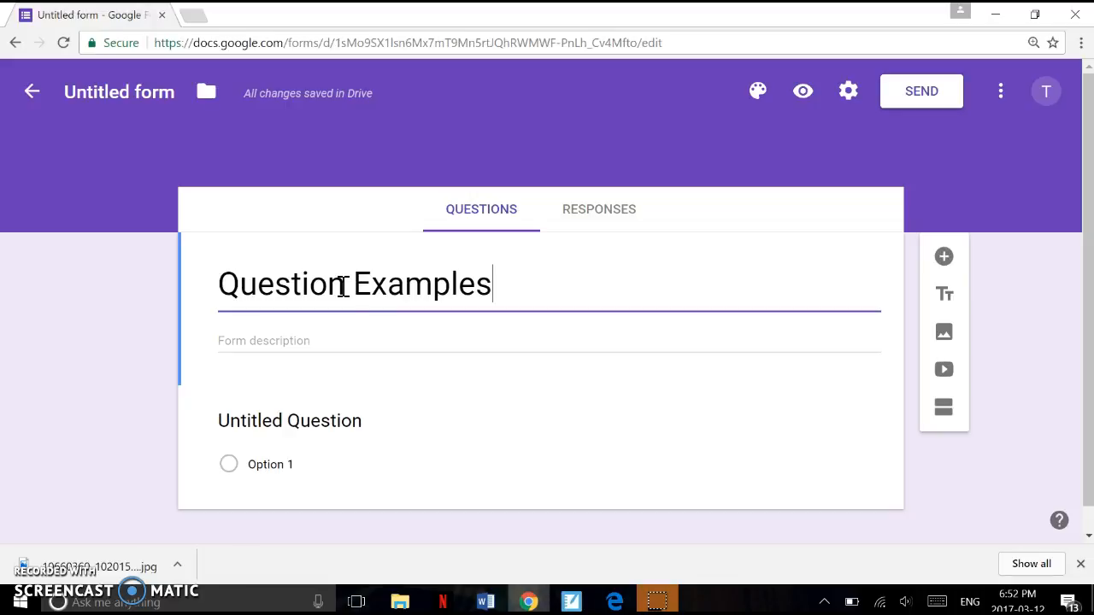
Enter the form description "This is where I tried out Google forums".
{"action": "left_click", "coordinate": [272, 340]}
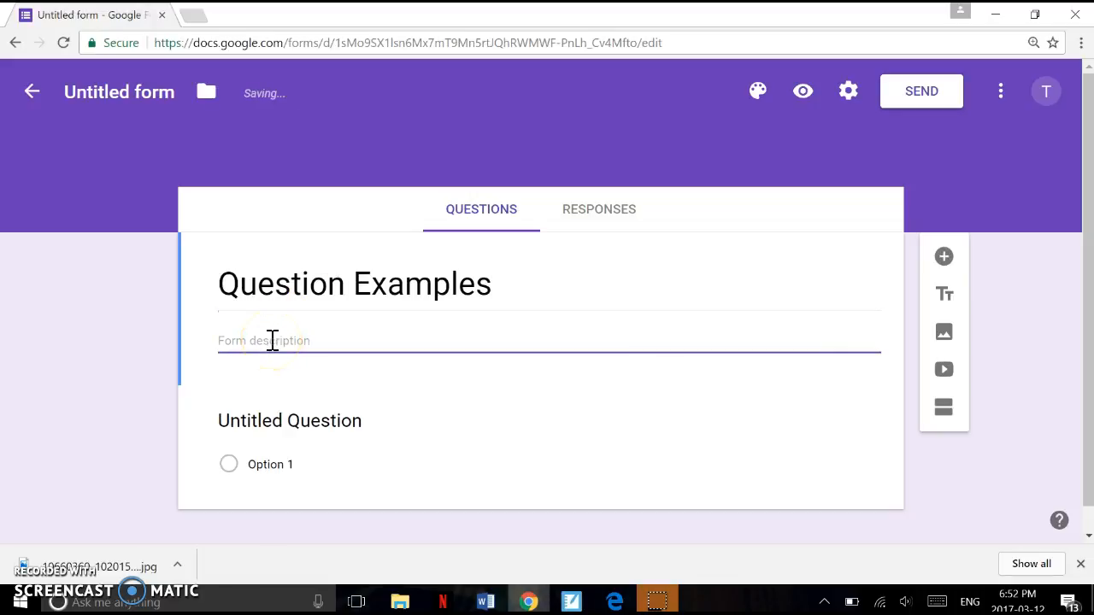
{"action": "type", "text": "This is where"}
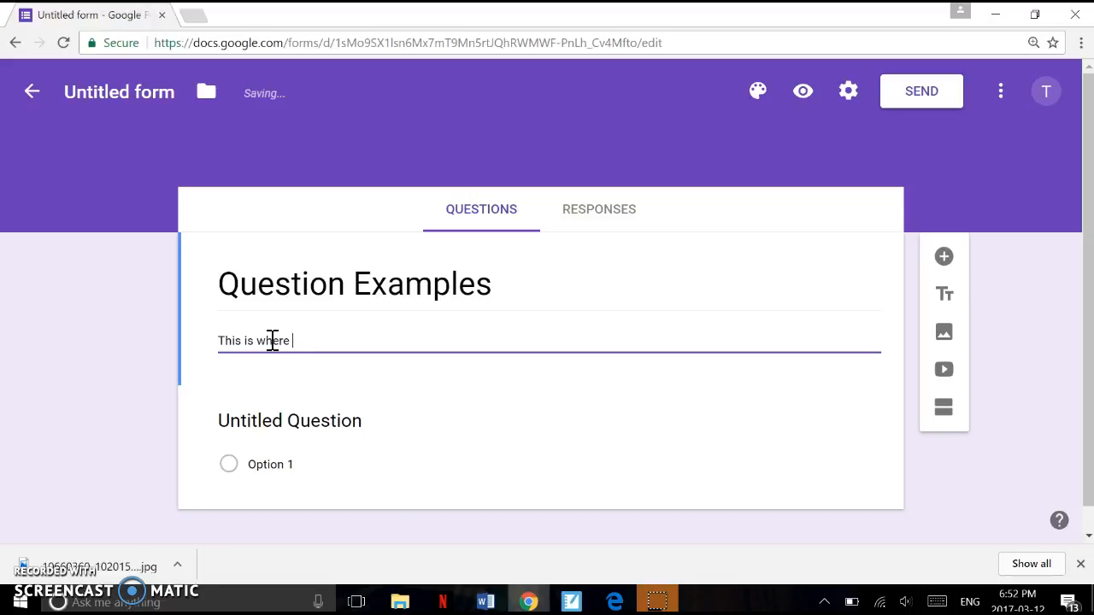
{"action": "type", "text": " I tried out Google forums"}
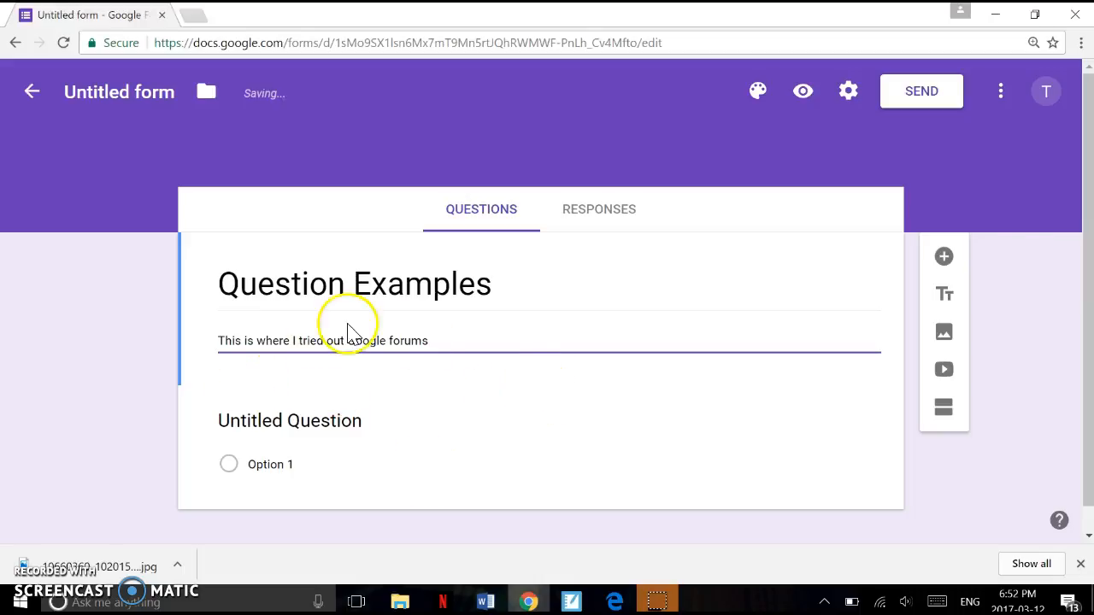
Replace the untitled question's text with "What is your dog's name?".
{"action": "left_click", "coordinate": [326, 427]}
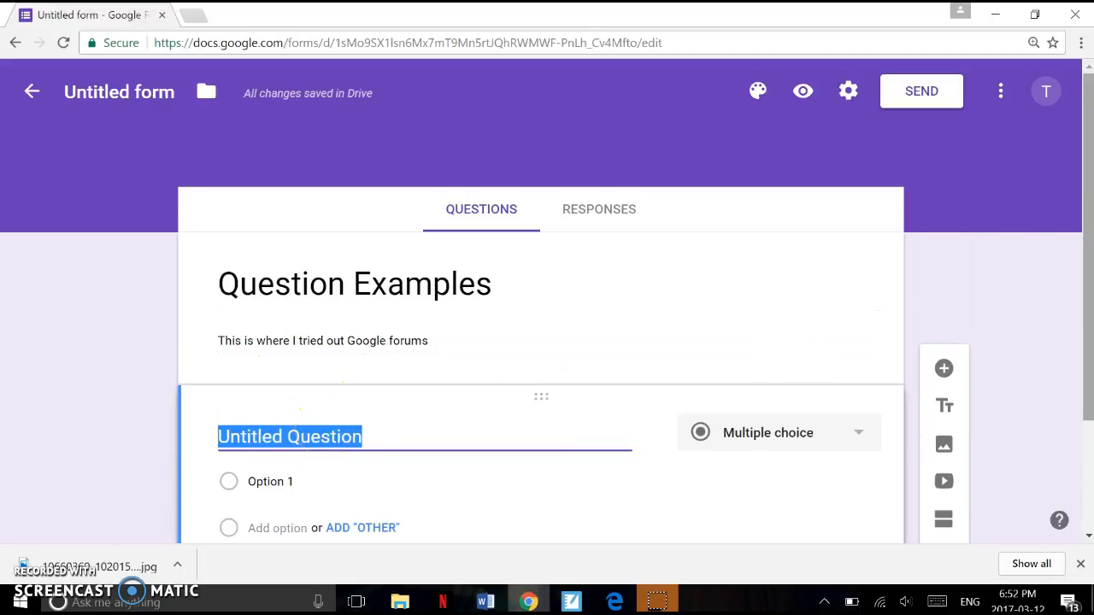
{"action": "left_click_drag", "start_coordinate": [1087, 363], "coordinate": [1090, 419]}
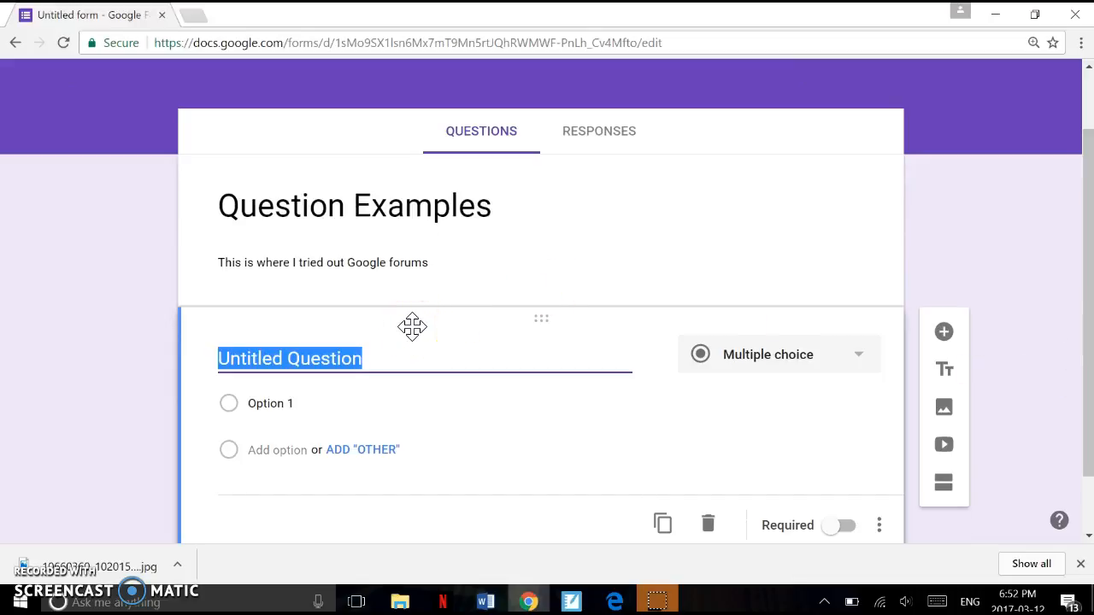
{"action": "type", "text": "E"}
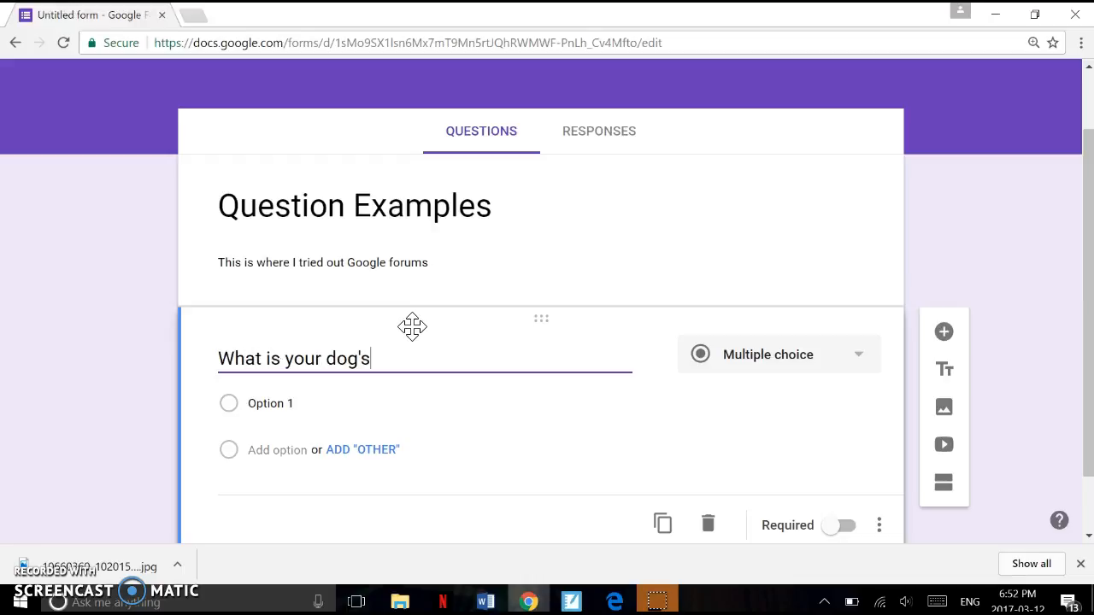
{"action": "type", "text": "?"}
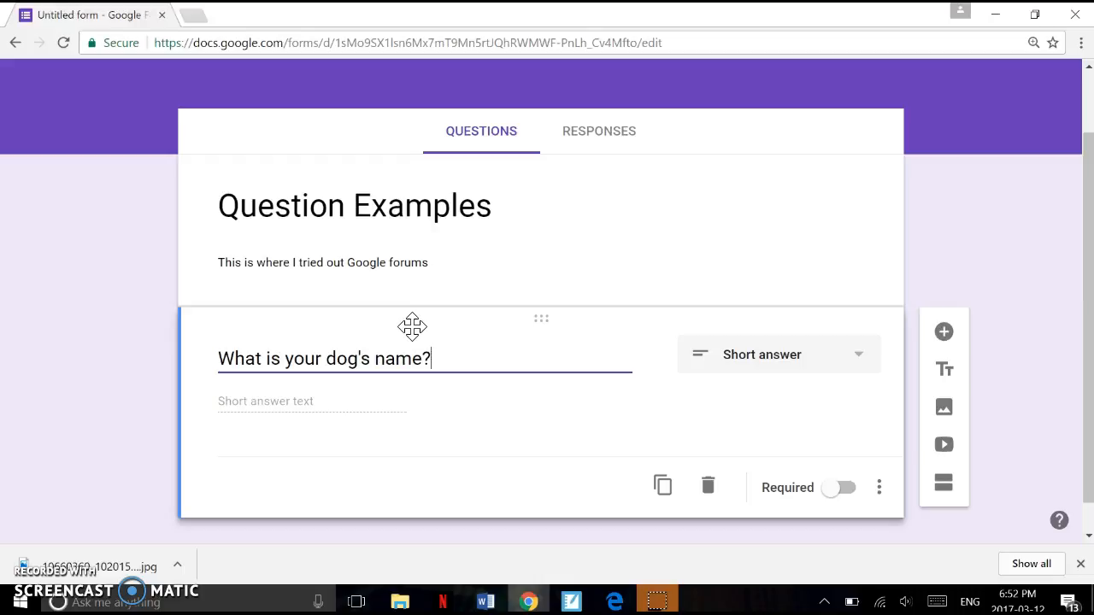
Add an image to the dog's name question by uploading the dog photo from the Saved Pictures folder.
{"action": "mouse_move", "coordinate": [596, 364]}
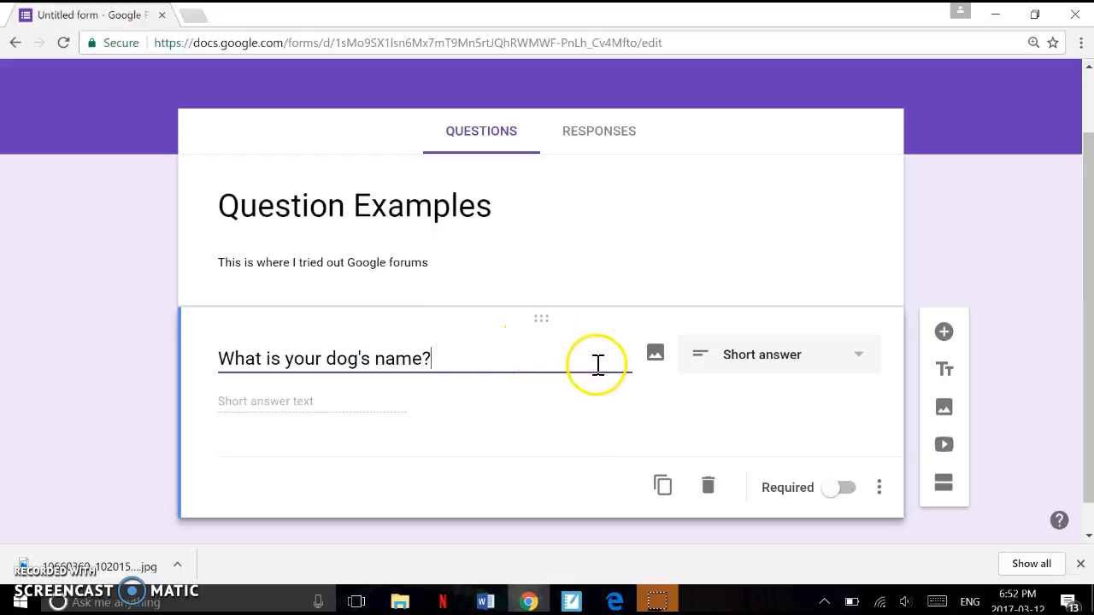
{"action": "right_click", "coordinate": [659, 359]}
{"action": "left_click", "coordinate": [657, 359]}
{"action": "left_click", "coordinate": [657, 359]}
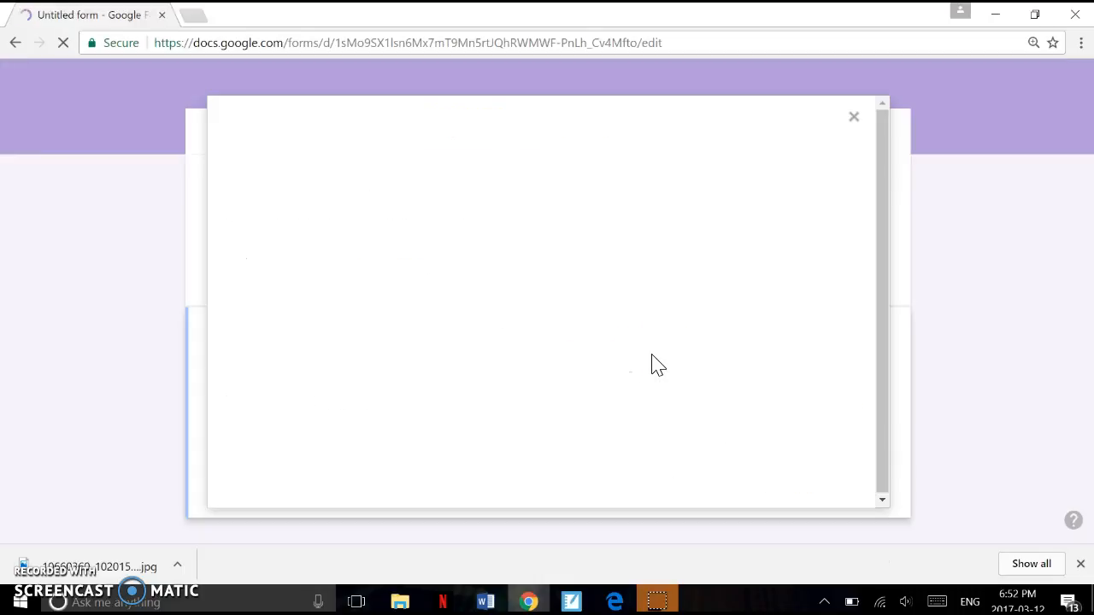
{"action": "left_click", "coordinate": [350, 134]}
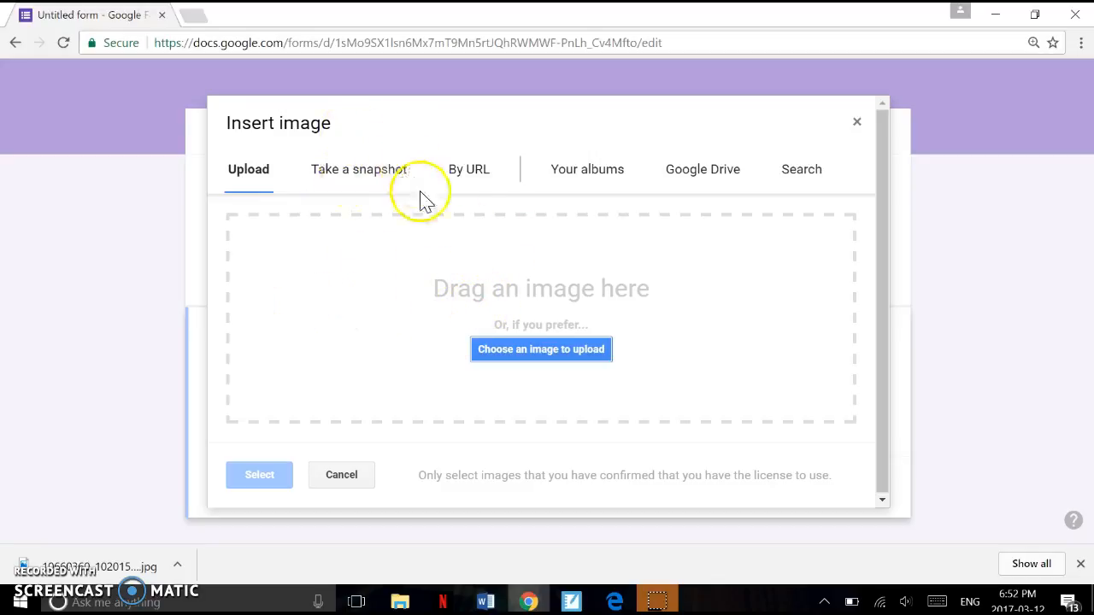
{"action": "left_click", "coordinate": [481, 171]}
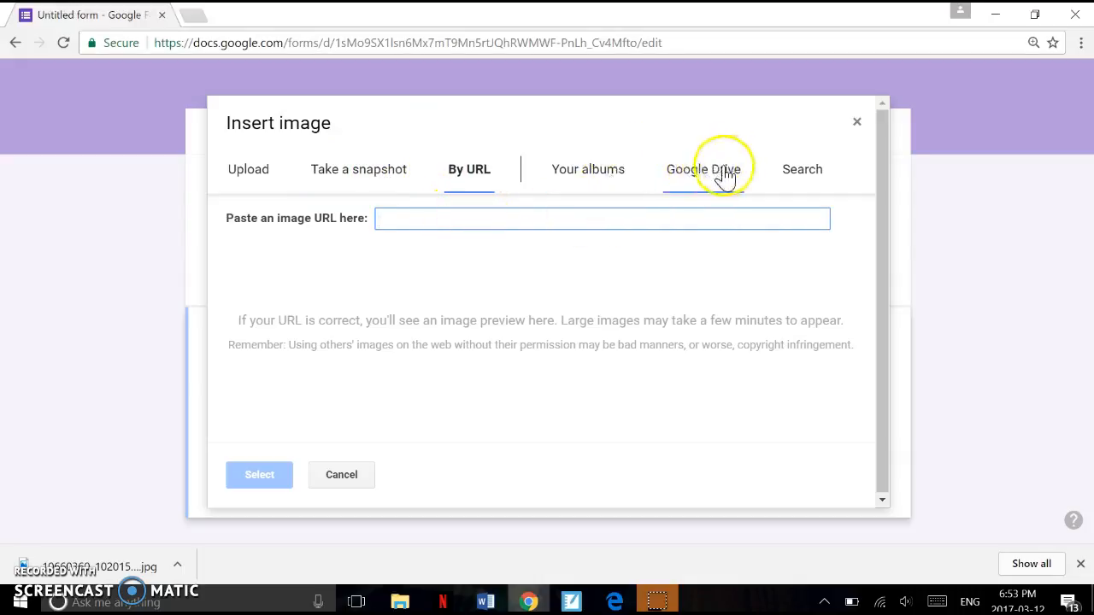
{"action": "left_click", "coordinate": [817, 168]}
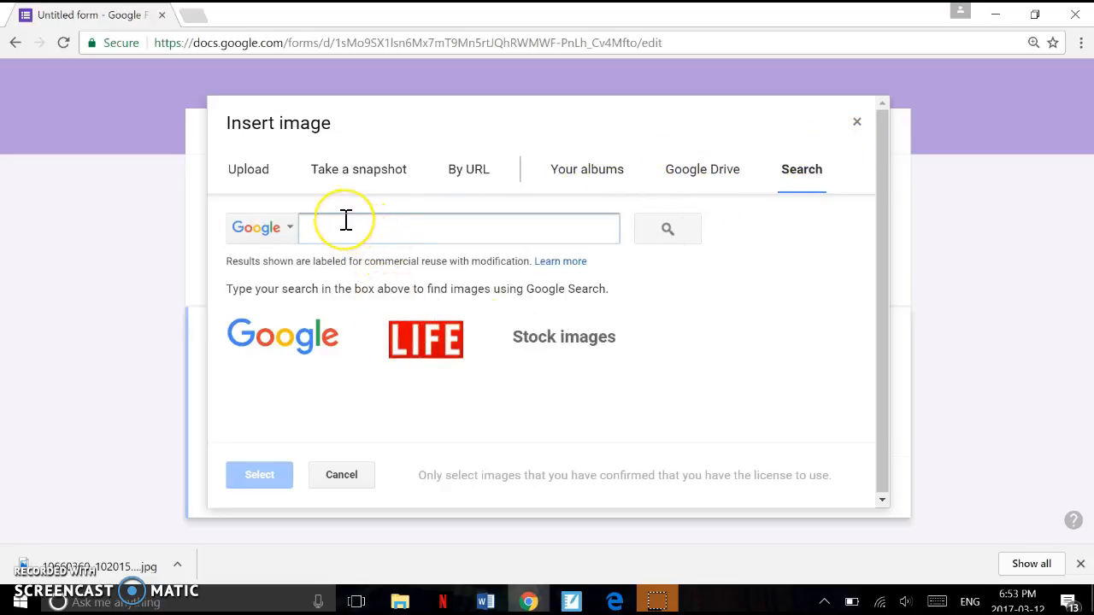
{"action": "left_click", "coordinate": [257, 175]}
{"action": "left_click", "coordinate": [506, 356]}
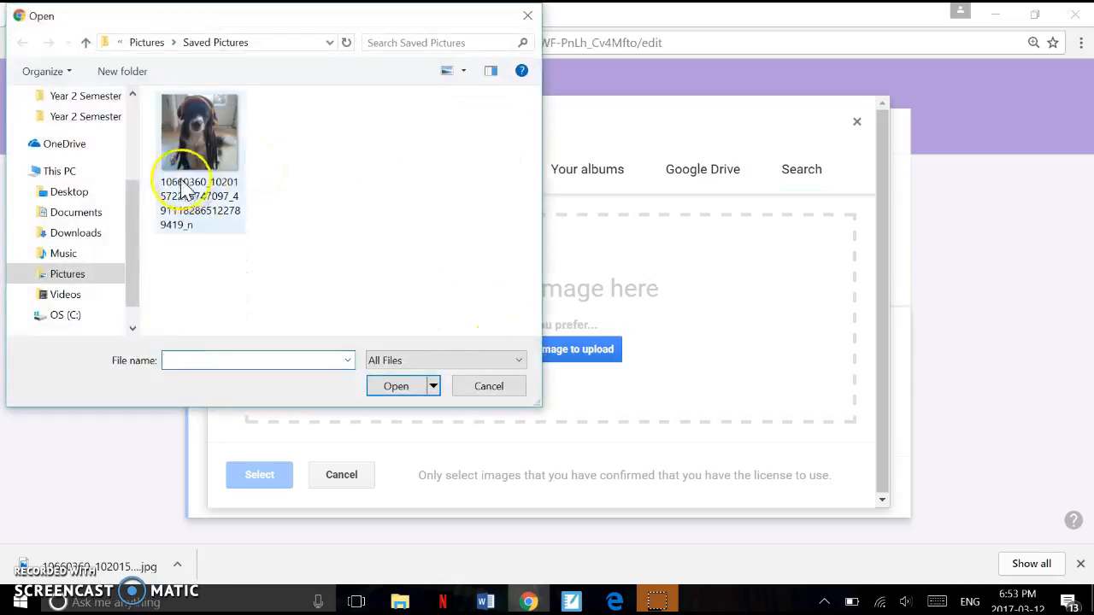
{"action": "double_click", "coordinate": [205, 128]}
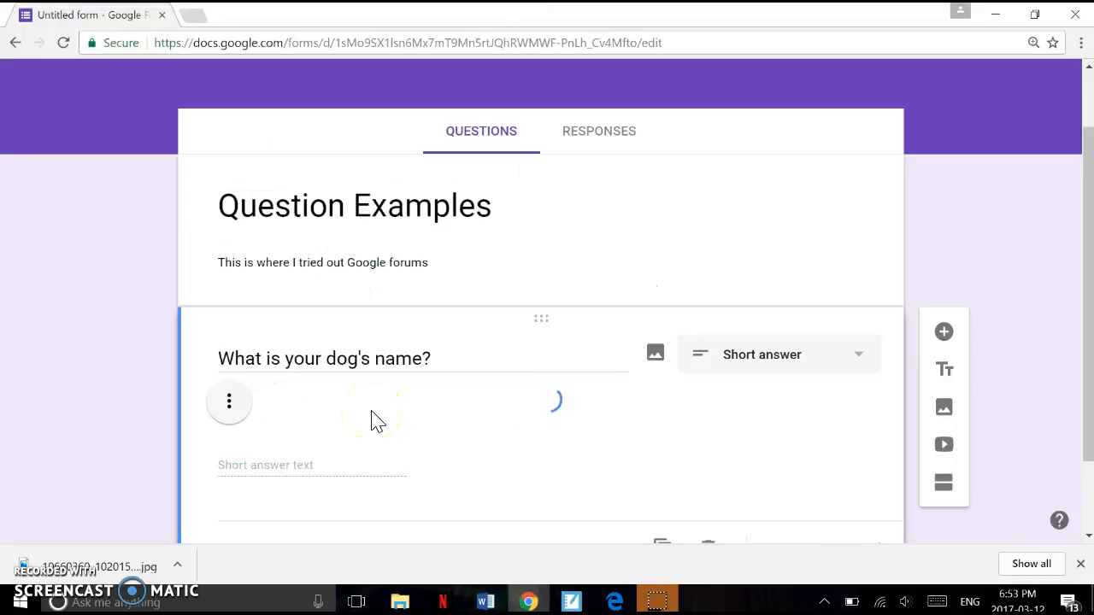
Add a multiple choice question reading "How many pets do you have?" below the dog's name question.
{"action": "left_click_drag", "start_coordinate": [1087, 217], "coordinate": [1090, 472]}
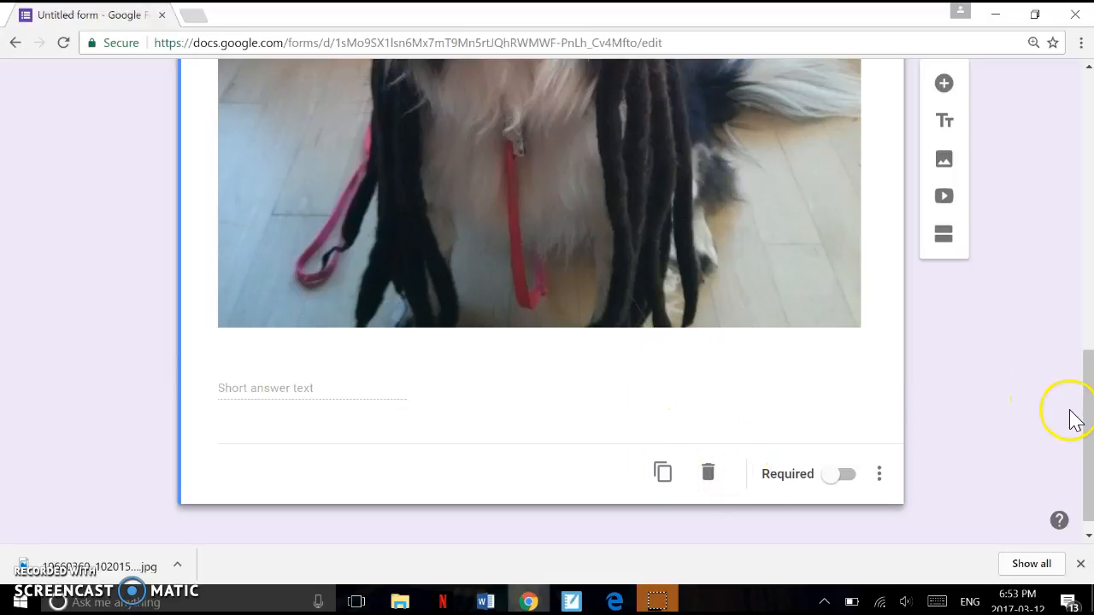
{"action": "left_click_drag", "start_coordinate": [1089, 420], "coordinate": [1078, 195]}
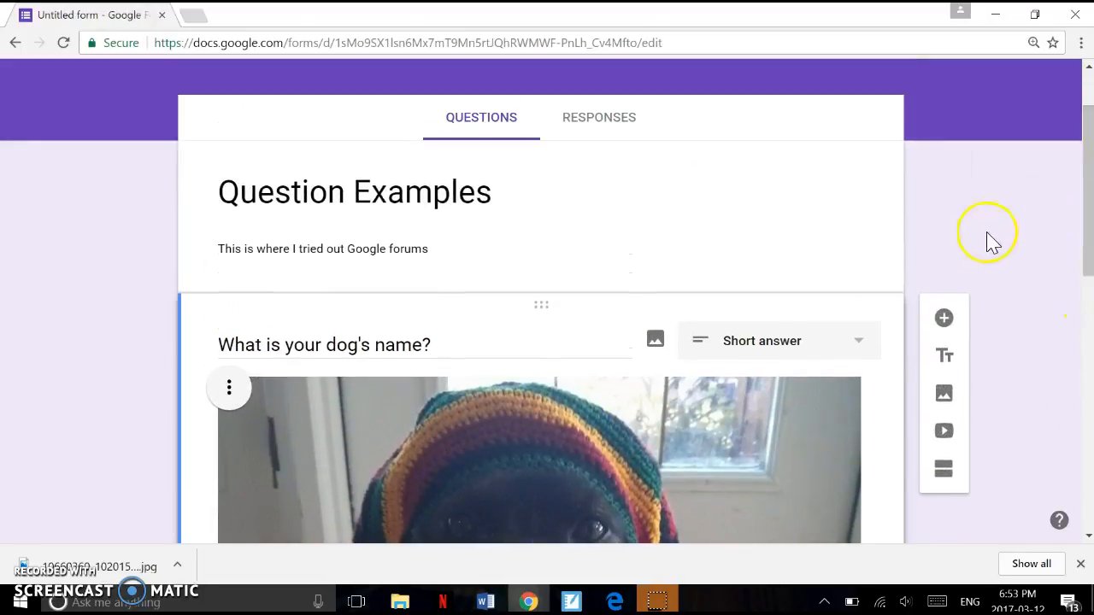
{"action": "left_click", "coordinate": [945, 320]}
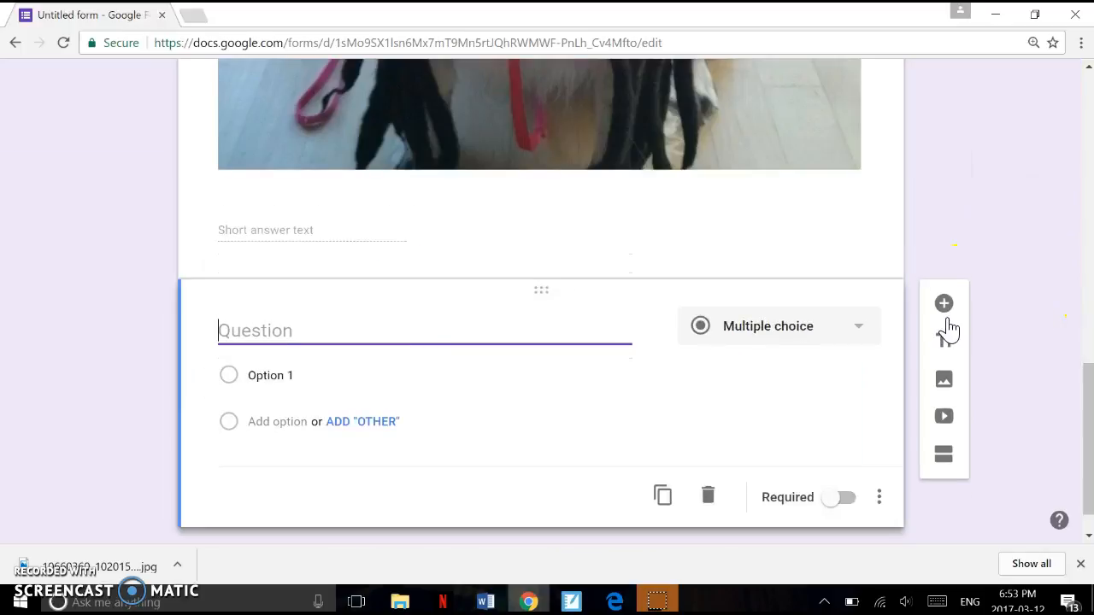
{"action": "left_click", "coordinate": [865, 337]}
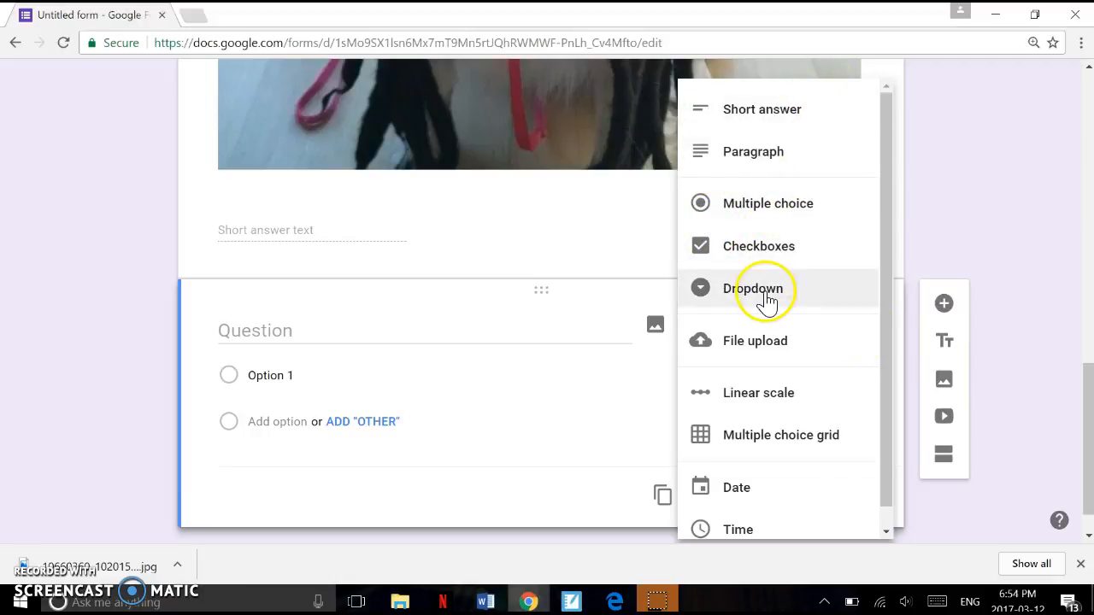
{"action": "left_click", "coordinate": [746, 212]}
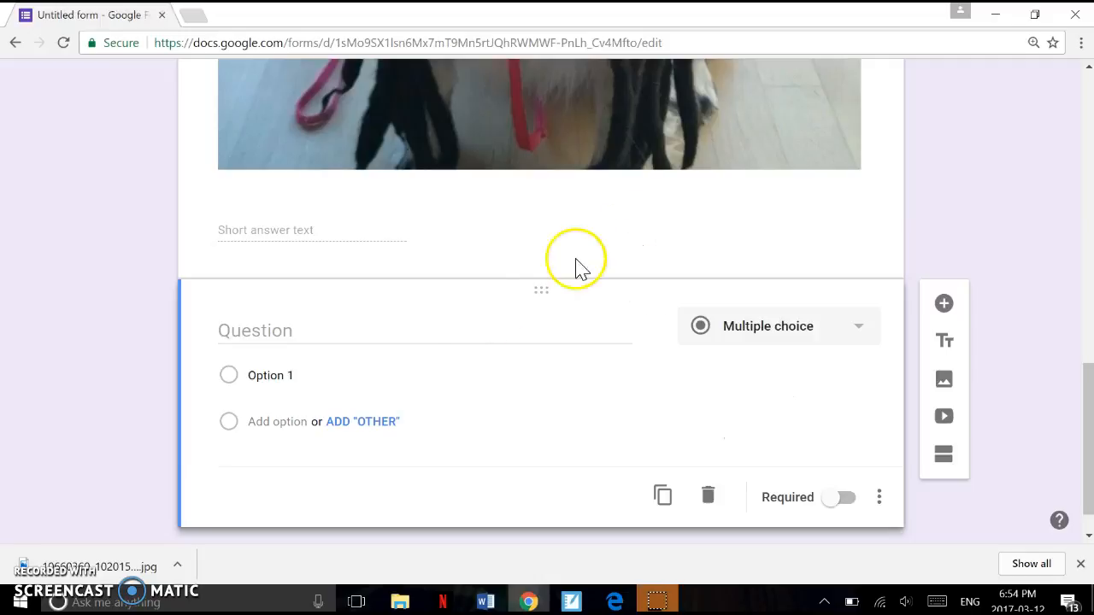
{"action": "left_click", "coordinate": [414, 334]}
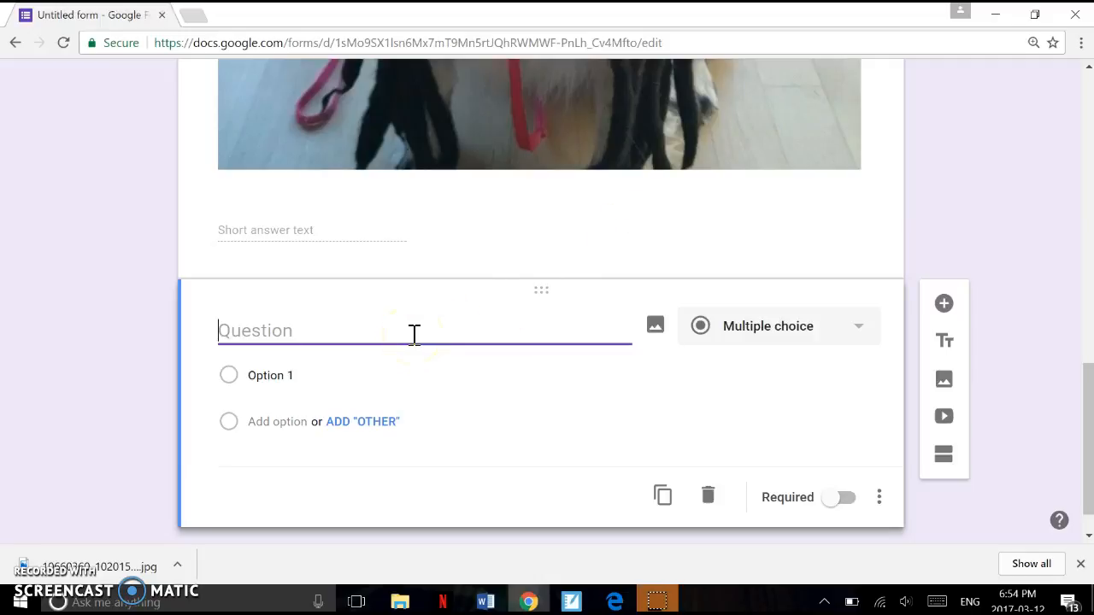
{"action": "type", "text": "How many pets do you have?"}
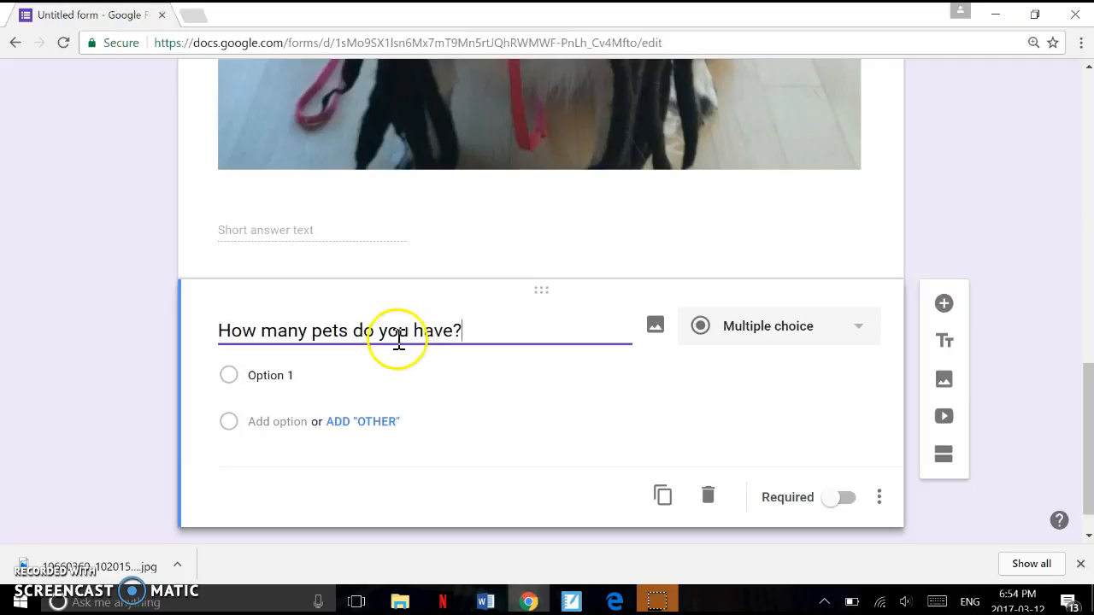
Give the pets question three answer options: 1, 2 and 3.
{"action": "left_click", "coordinate": [330, 376]}
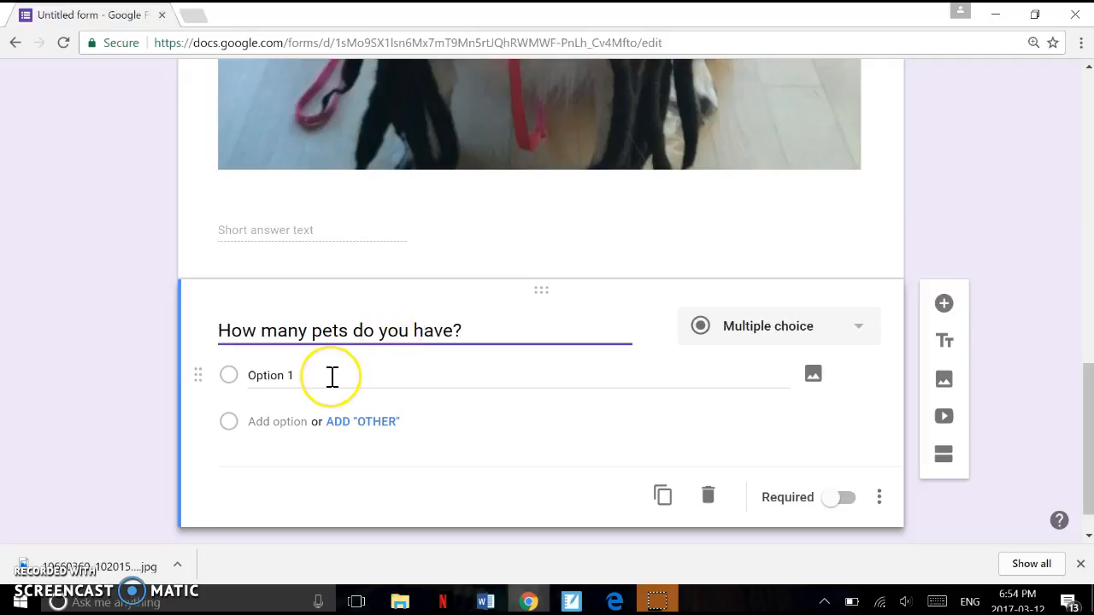
{"action": "type", "text": "1"}
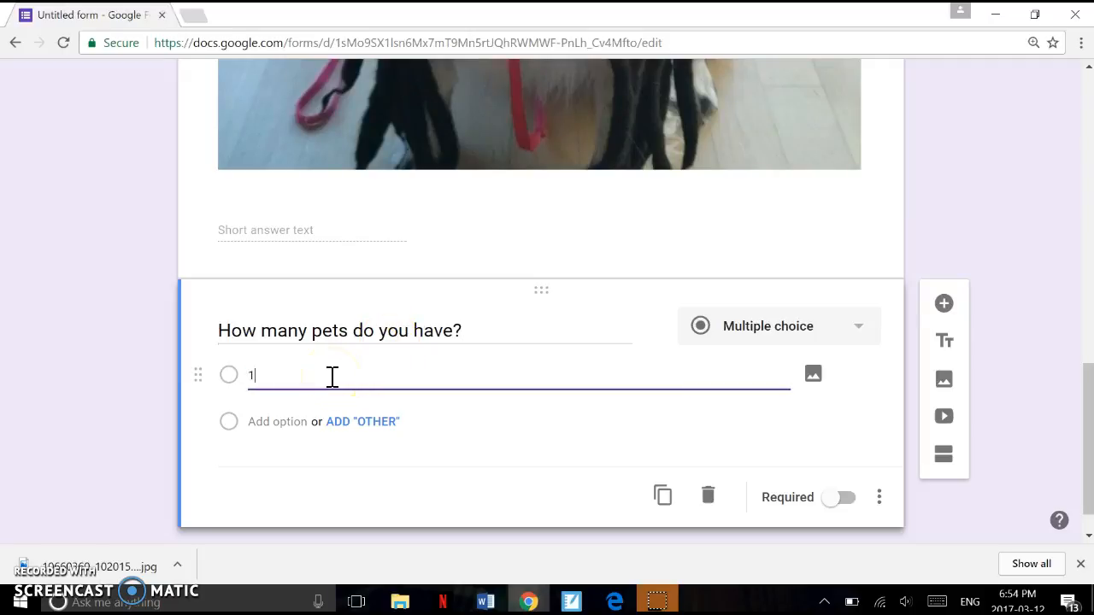
{"action": "left_click", "coordinate": [284, 421]}
{"action": "type", "text": "2"}
{"action": "left_click", "coordinate": [268, 471]}
{"action": "type", "text": "3"}
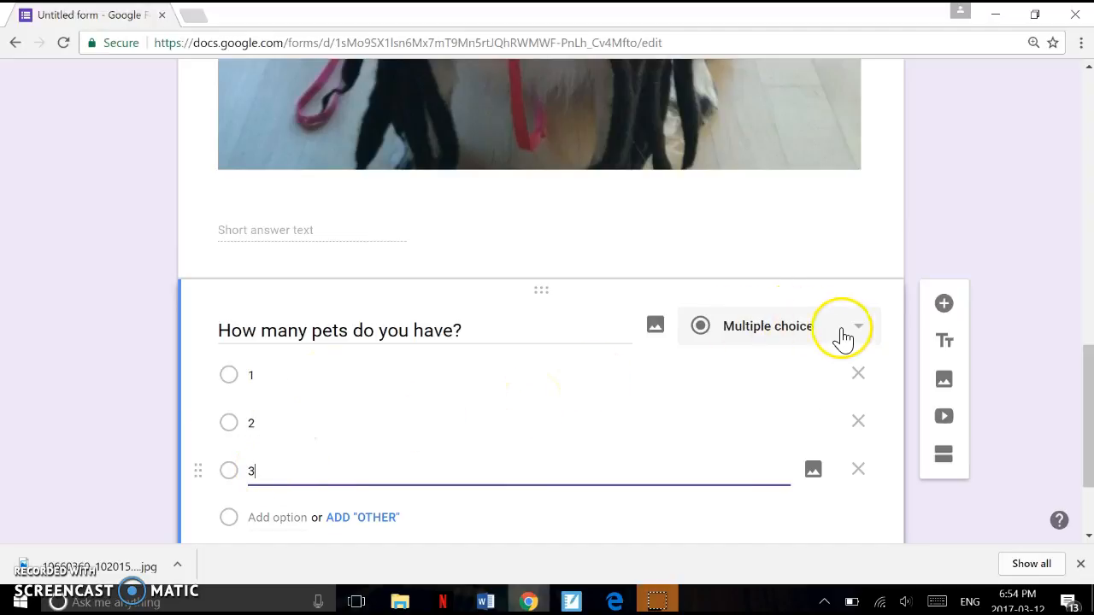
Add a checkboxes question reading "Check which pets you have" below the number-of-pets question.
{"action": "left_click", "coordinate": [945, 306]}
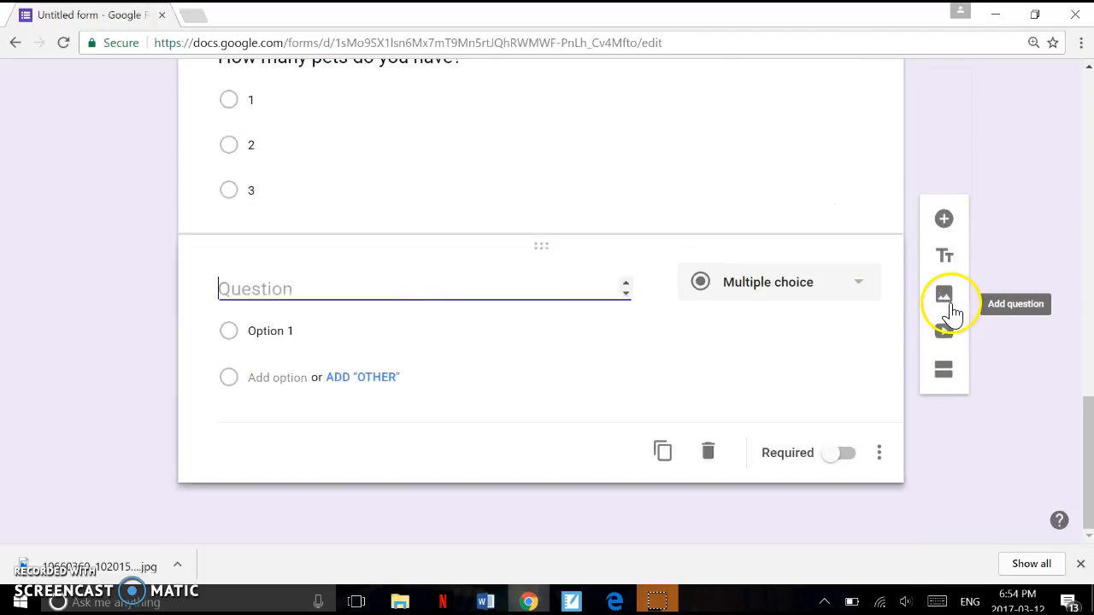
{"action": "left_click", "coordinate": [861, 288]}
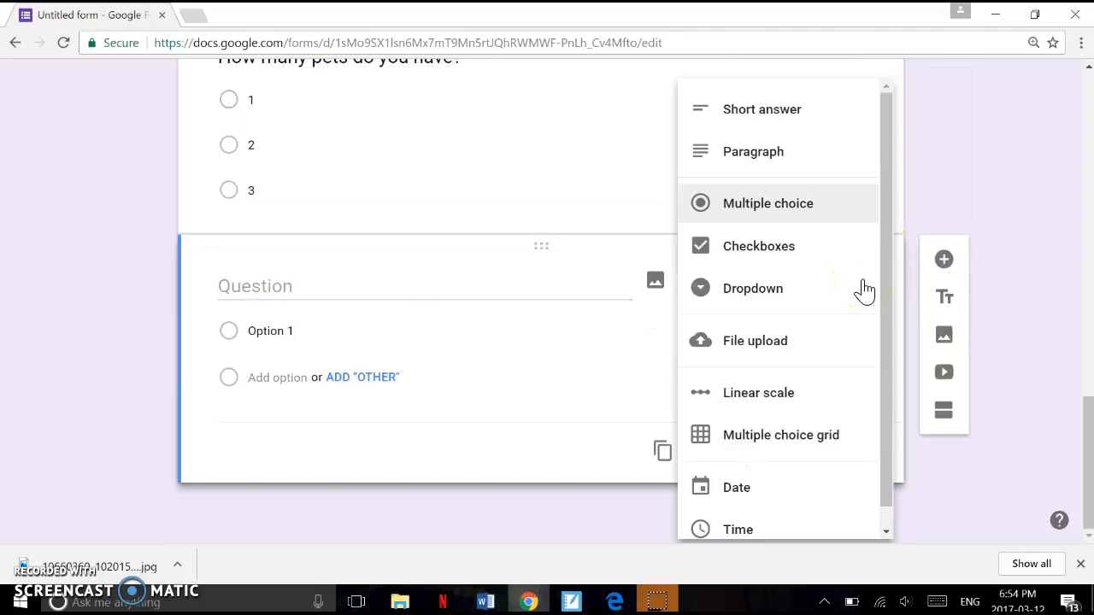
{"action": "left_click", "coordinate": [741, 255]}
{"action": "left_click", "coordinate": [359, 278]}
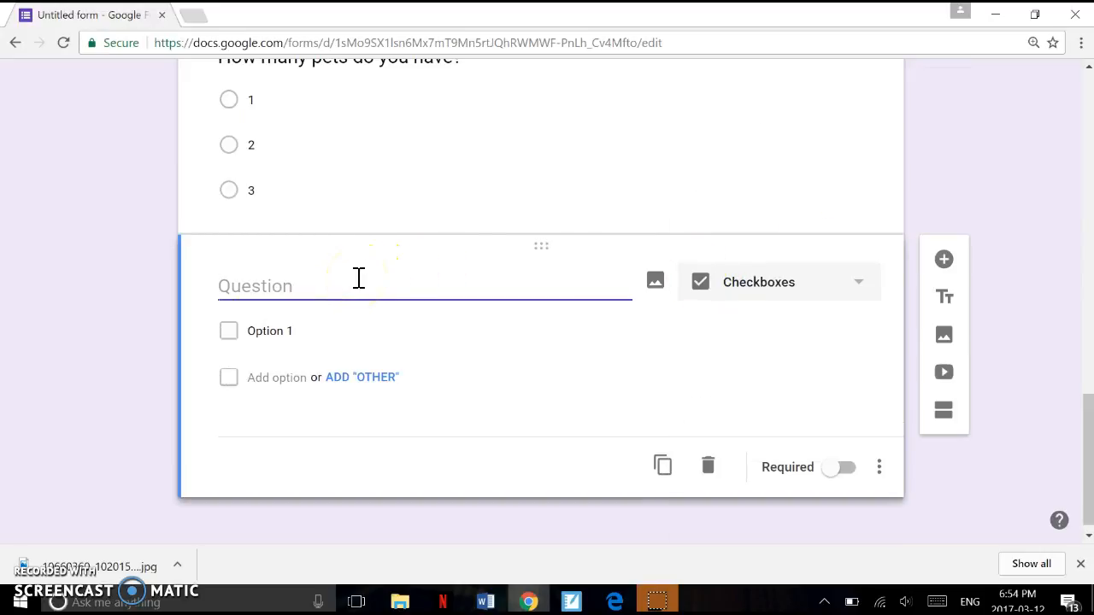
{"action": "type", "text": "Check which pets you hav"}
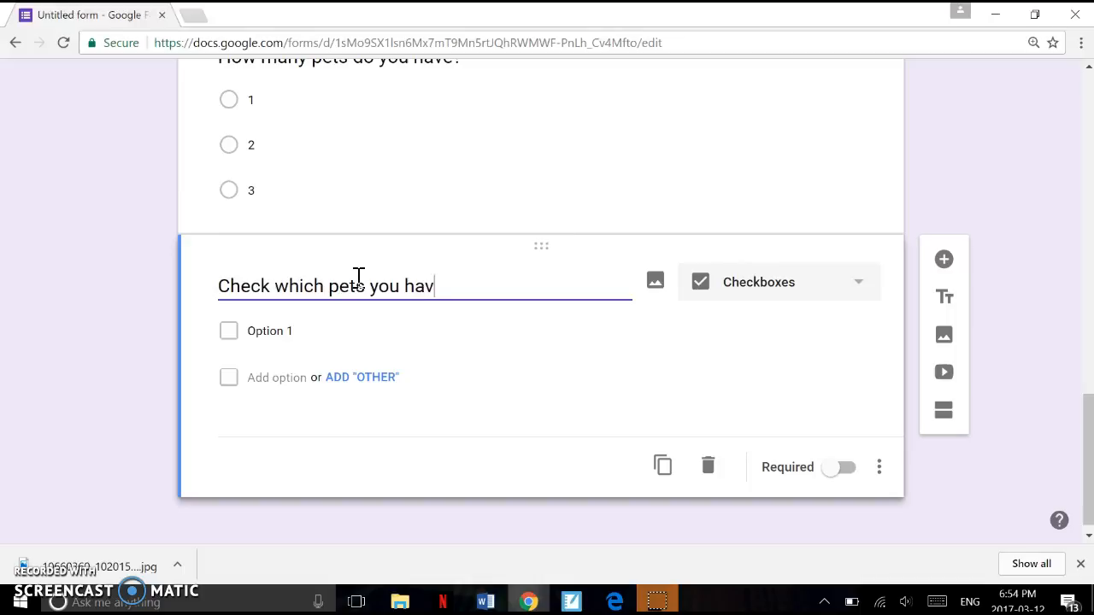
Give the checkboxes question three options: Dog, Cat and Fish.
{"action": "left_click", "coordinate": [293, 331]}
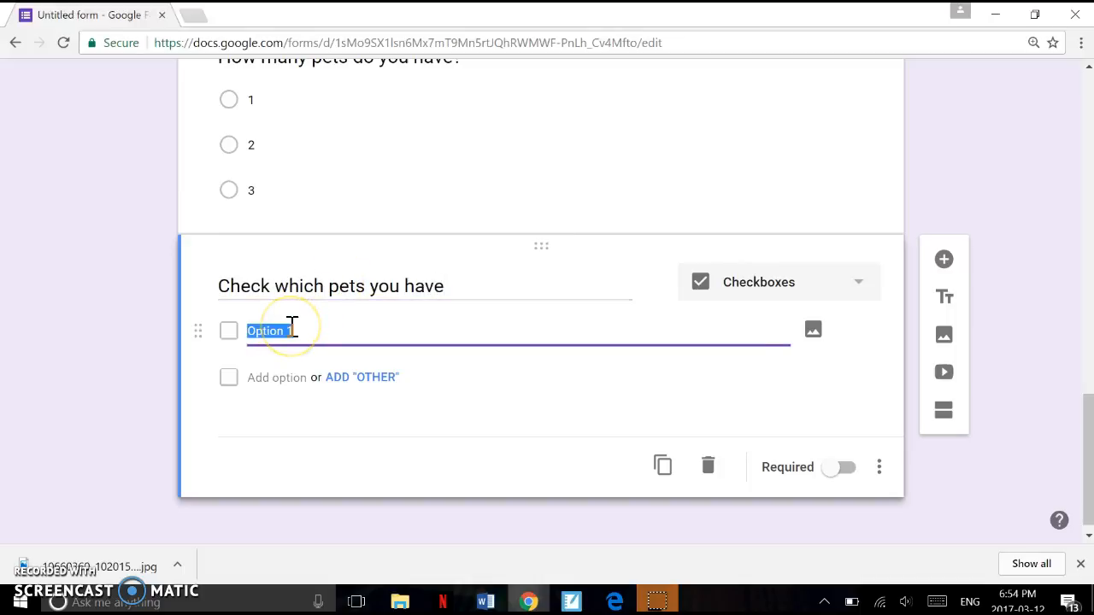
{"action": "left_click", "coordinate": [261, 377]}
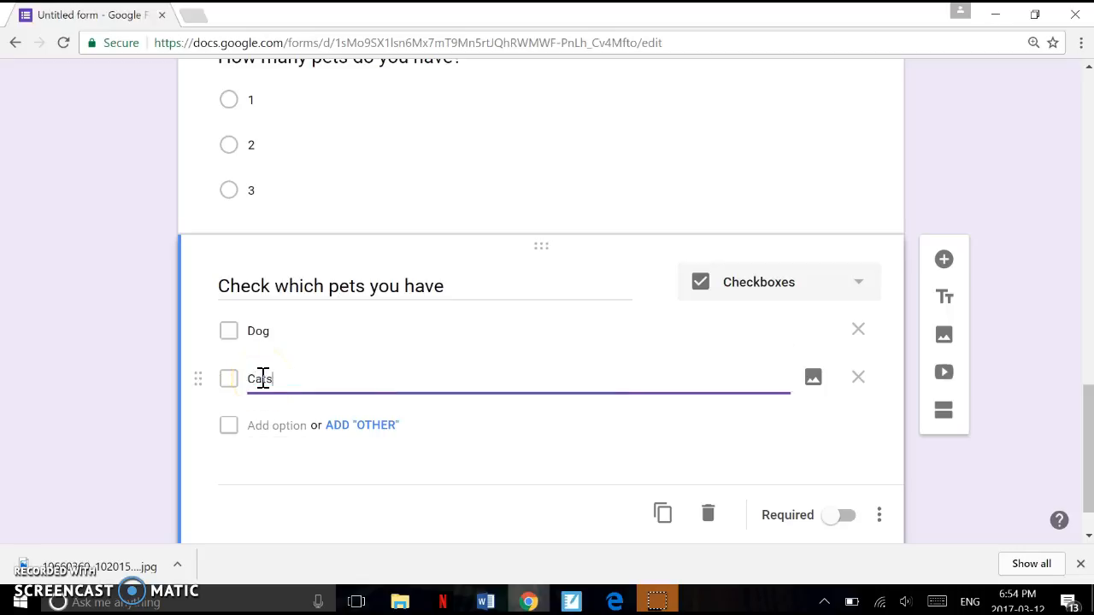
{"action": "left_click", "coordinate": [286, 425]}
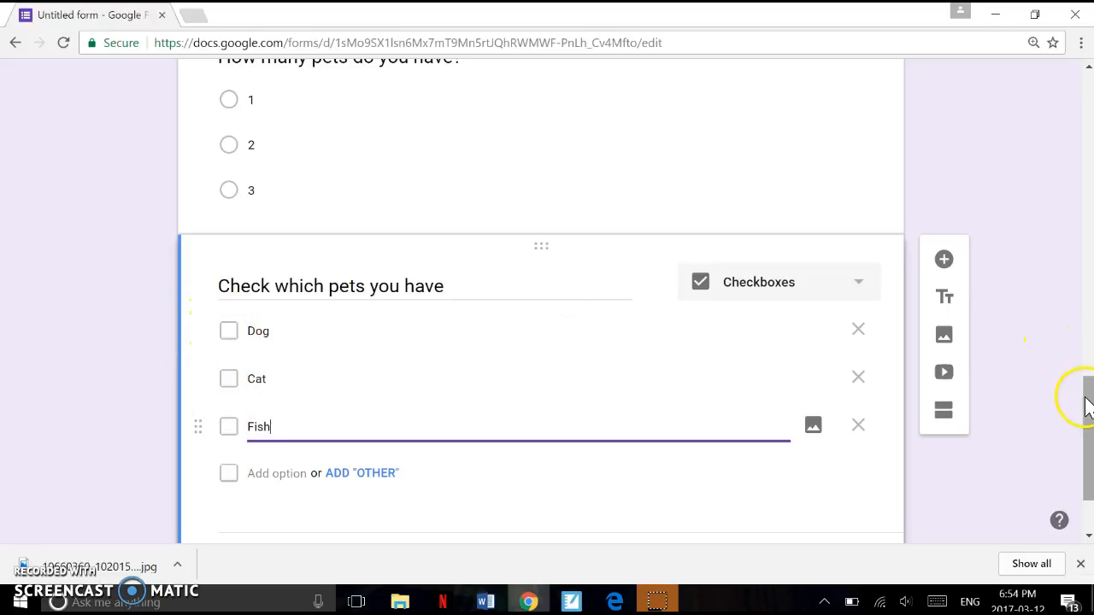
Try the cyan theme colour on the form and settle on the magenta-purple one.
{"action": "left_click_drag", "start_coordinate": [1087, 406], "coordinate": [1087, 102]}
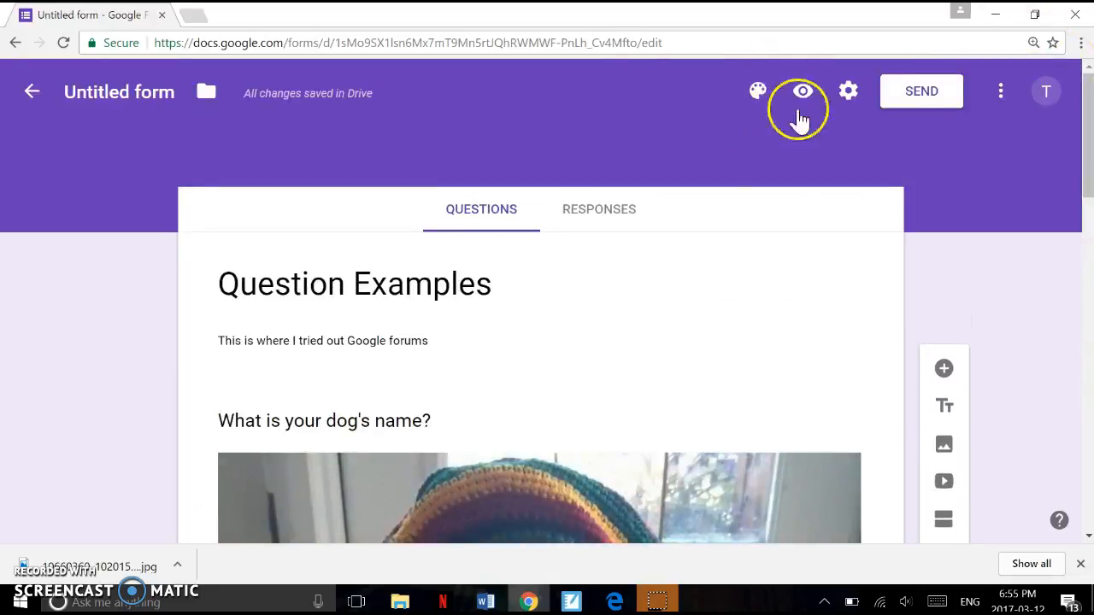
{"action": "left_click", "coordinate": [758, 92]}
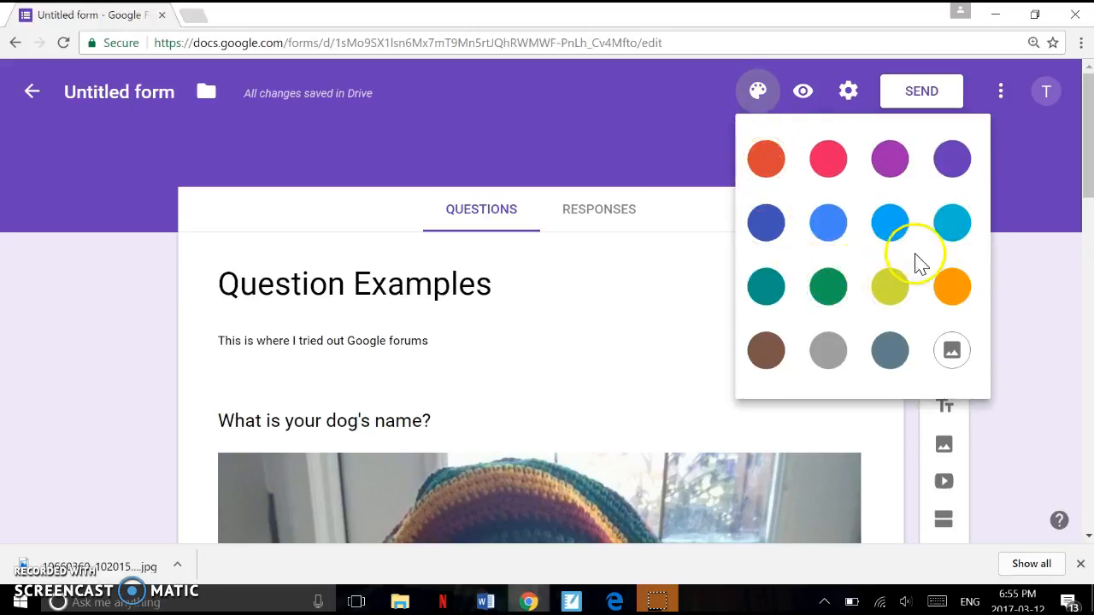
{"action": "left_click", "coordinate": [953, 224]}
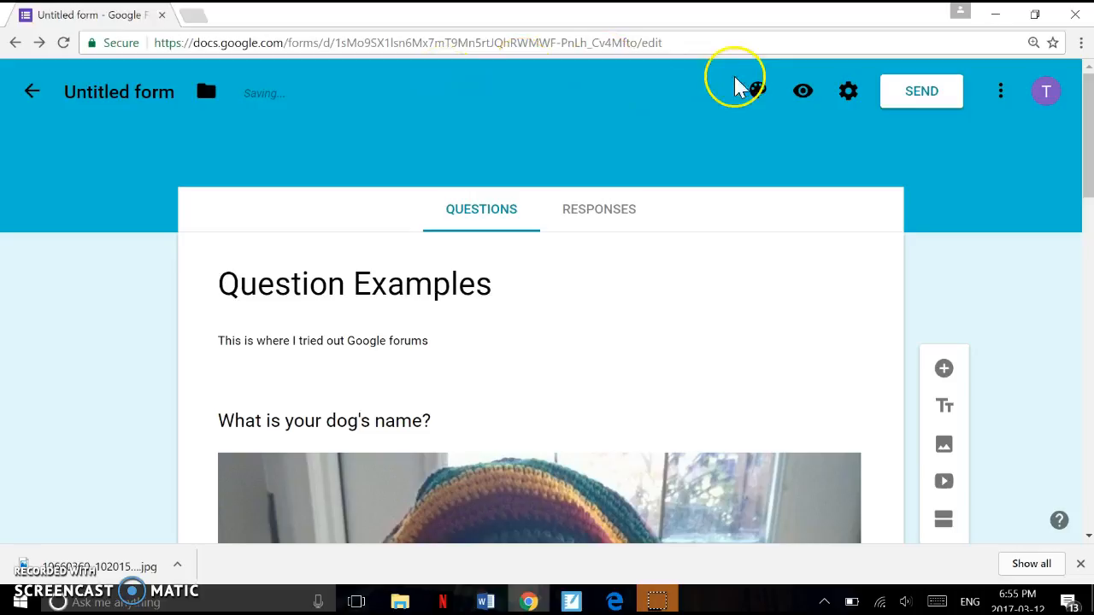
{"action": "left_click", "coordinate": [756, 94]}
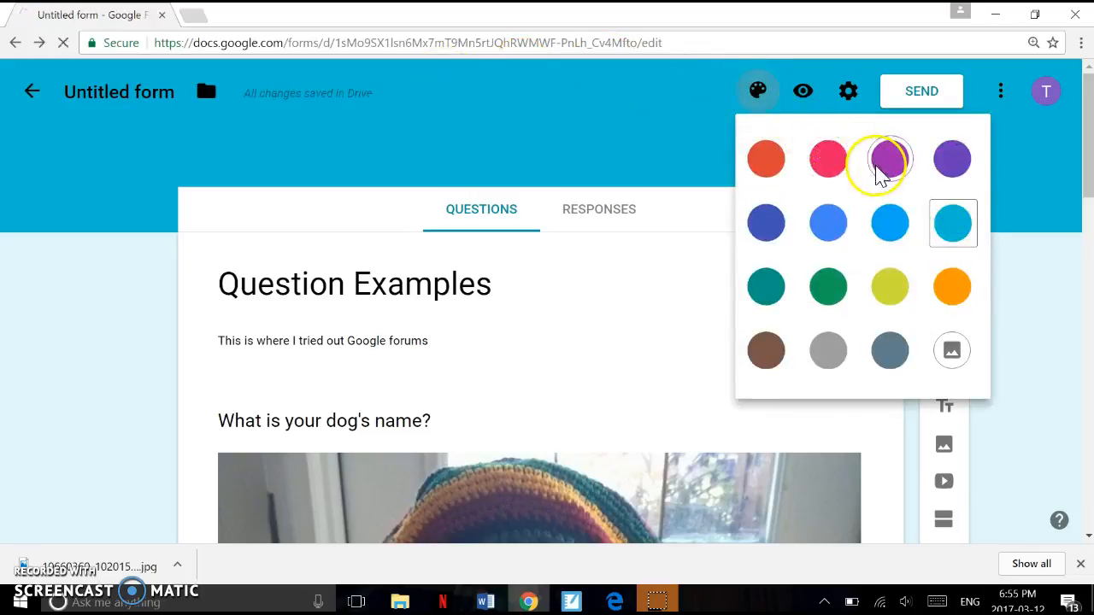
{"action": "left_click", "coordinate": [883, 168]}
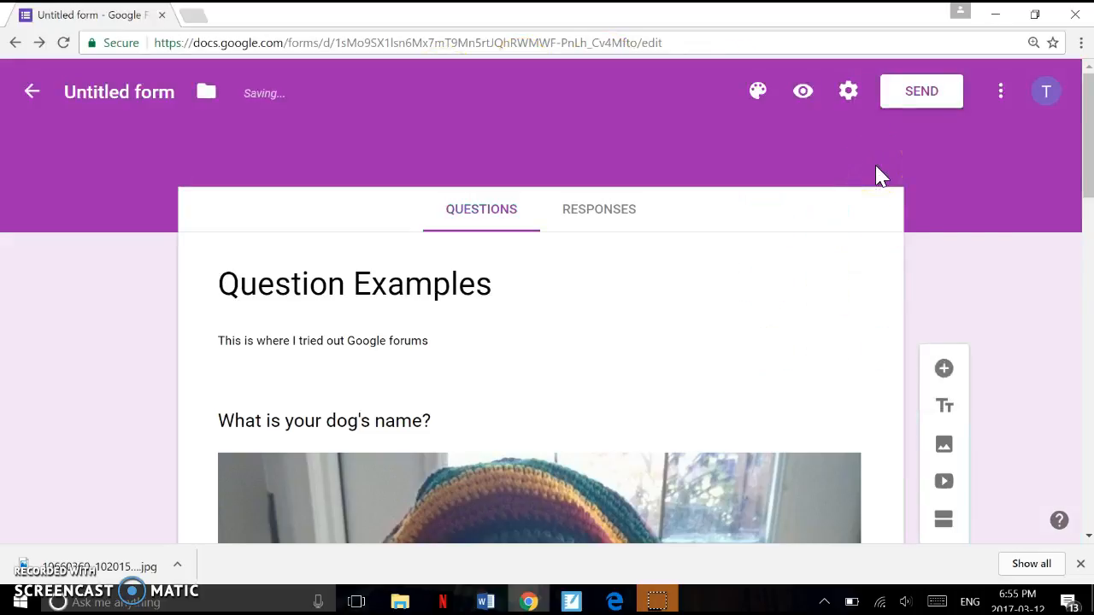
Preview the form as respondents see it and return to editing it.
{"action": "left_click", "coordinate": [802, 92]}
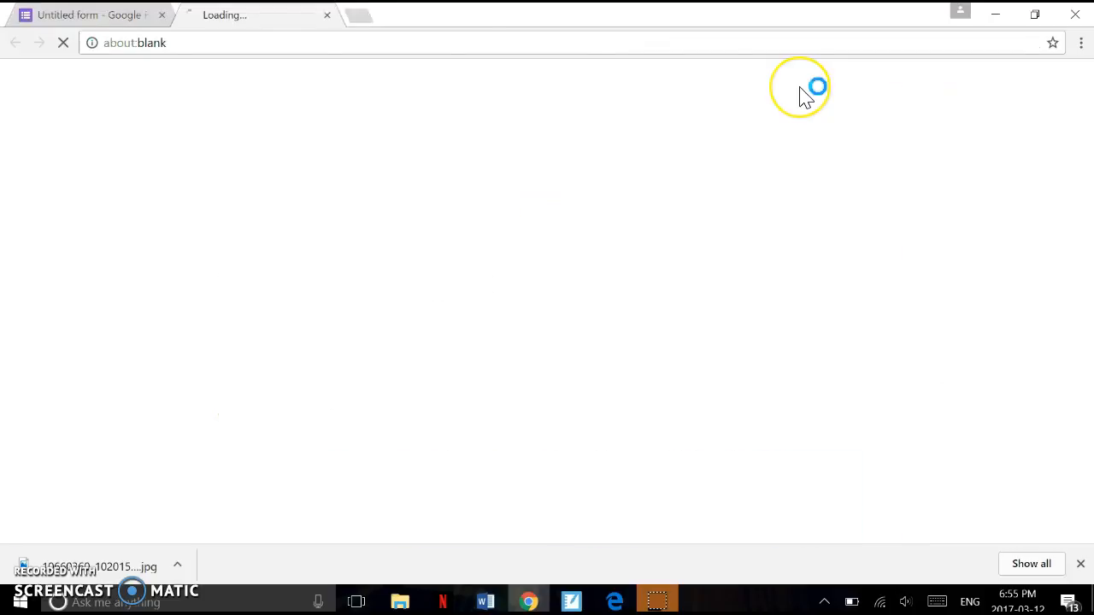
{"action": "mouse_move", "coordinate": [1088, 101]}
{"action": "left_mouse_down"}
{"action": "mouse_move", "coordinate": [1088, 420]}
{"action": "mouse_move", "coordinate": [1088, 99]}
{"action": "left_mouse_up"}
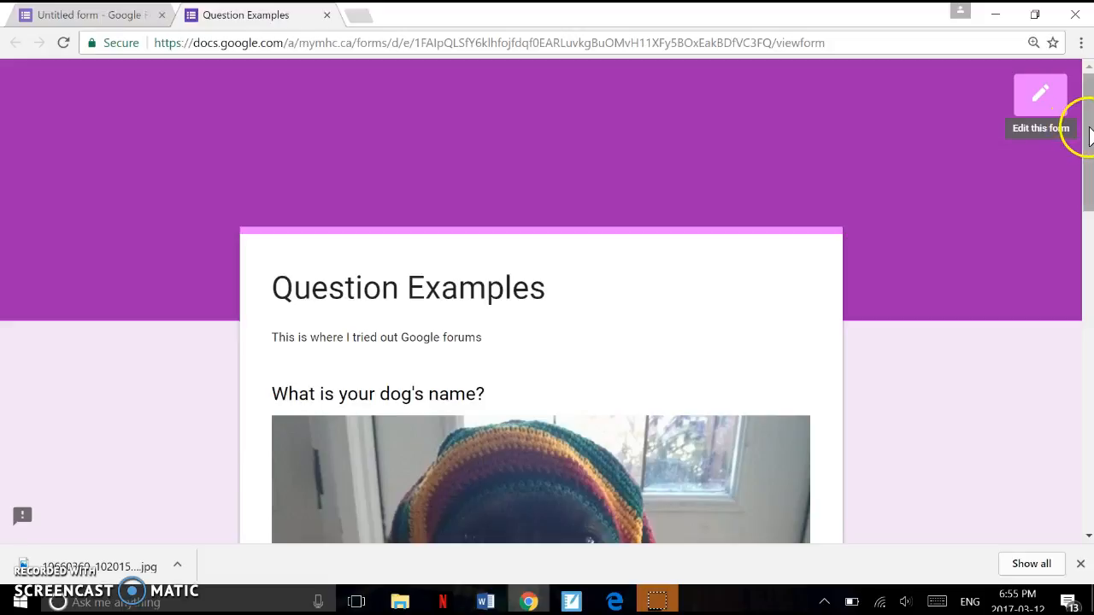
{"action": "left_click", "coordinate": [1041, 109]}
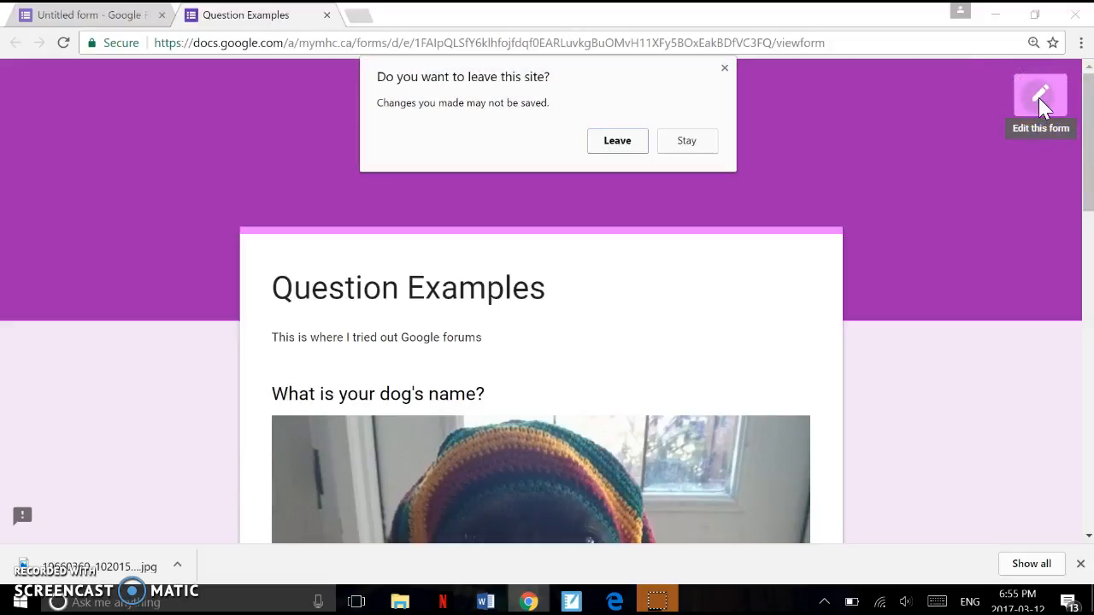
{"action": "left_click", "coordinate": [639, 139]}
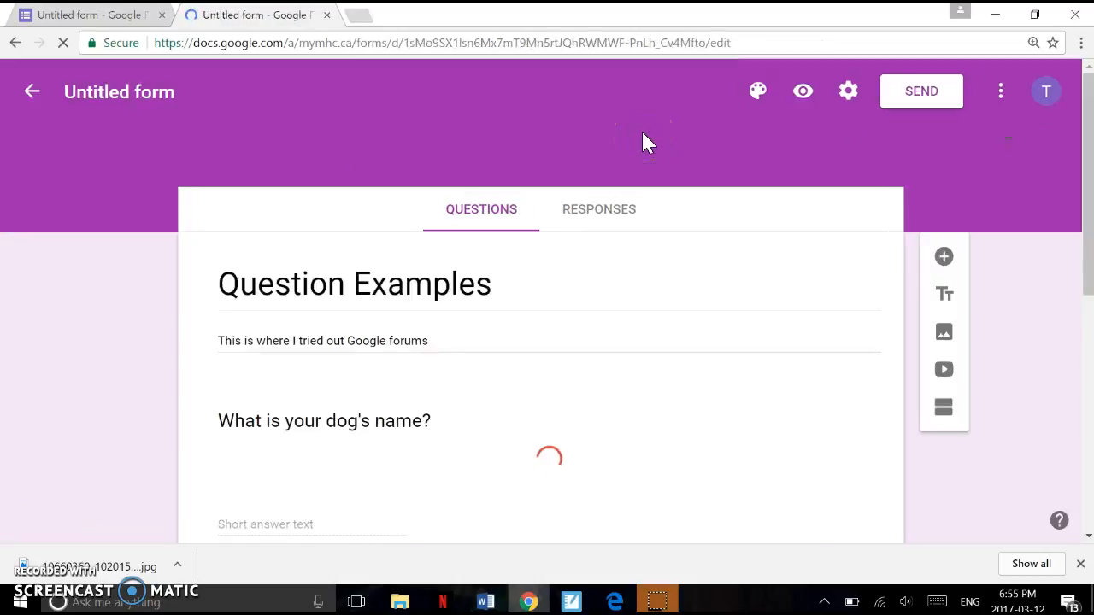
Add an exclamation mark to the end of the form description so it reads "This is where I tried out Google forums!".
{"action": "left_click", "coordinate": [467, 342]}
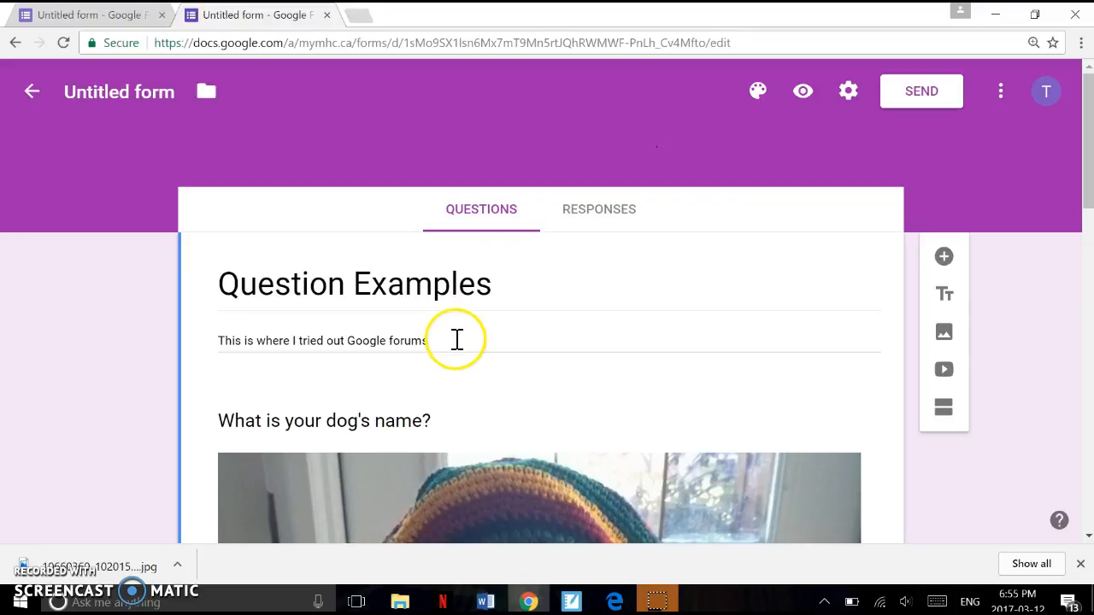
{"action": "triple_click", "coordinate": [457, 340]}
{"action": "left_click", "coordinate": [457, 340]}
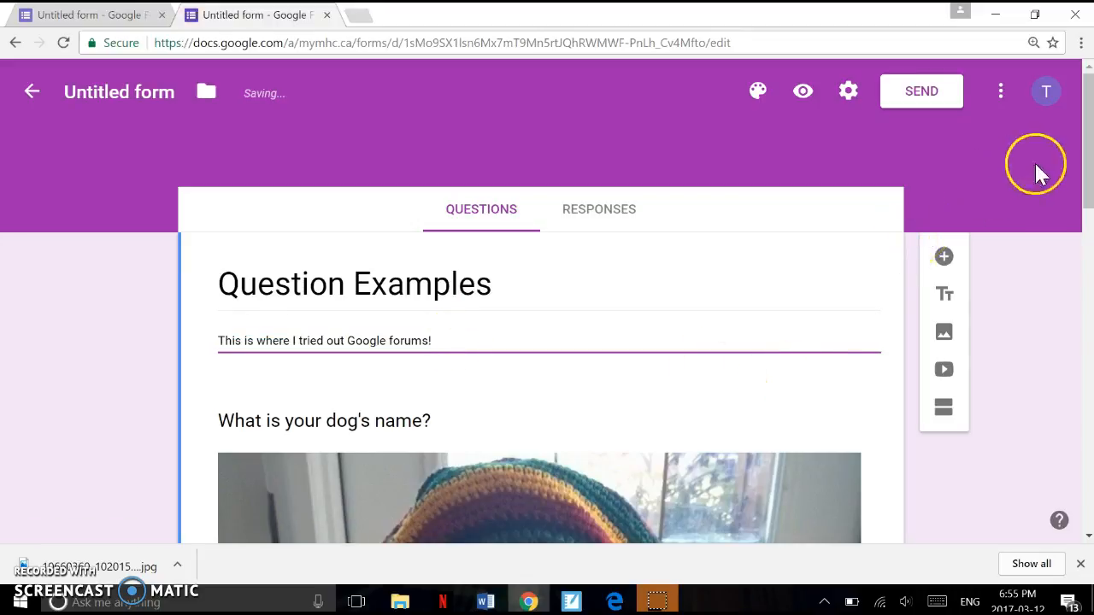
Preview the edited form and submit a response with all questions left blank.
{"action": "left_click", "coordinate": [806, 92]}
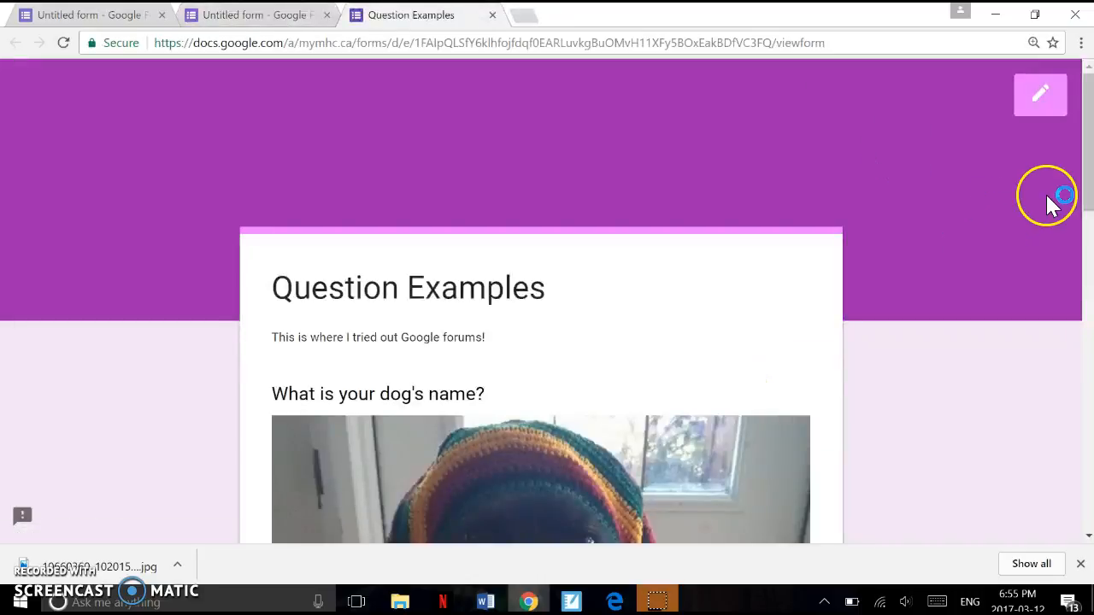
{"action": "left_click_drag", "start_coordinate": [1085, 185], "coordinate": [1088, 513]}
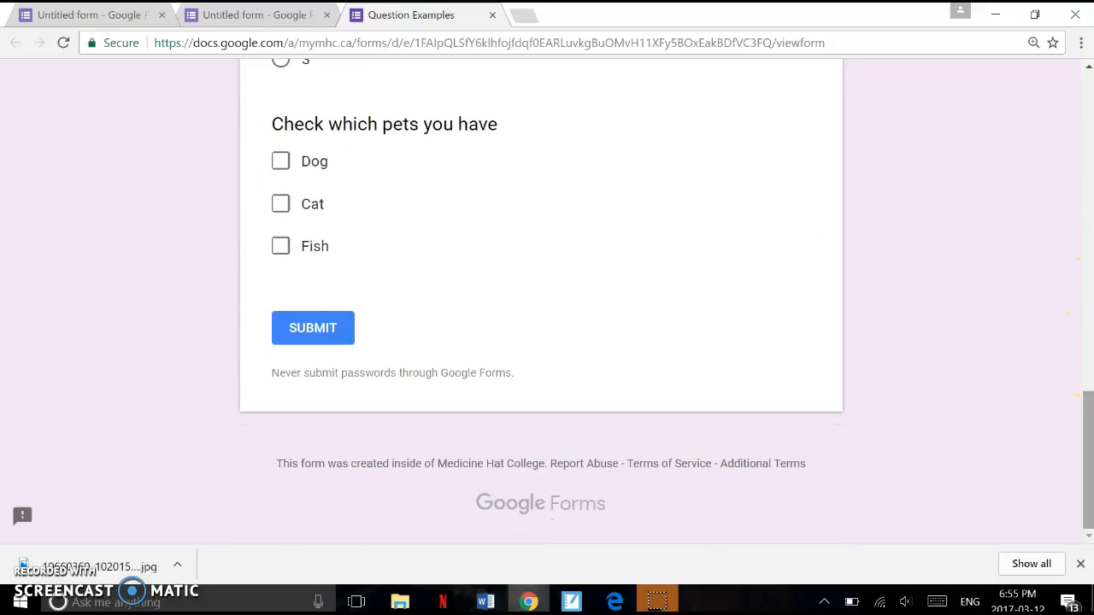
{"action": "left_click", "coordinate": [331, 323]}
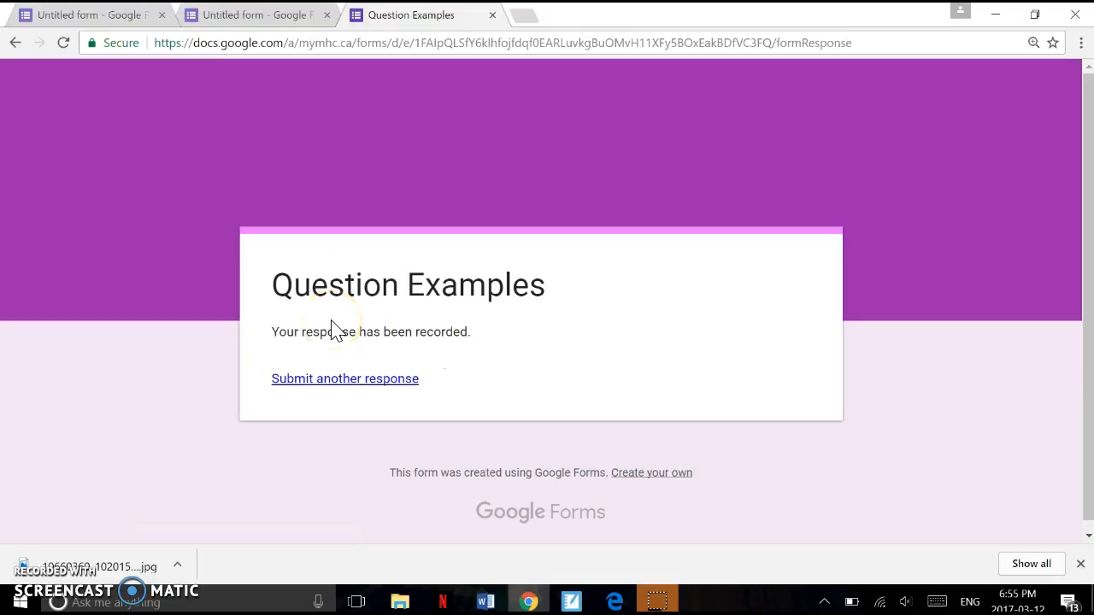
Start another response to look over the blank form, and leave it to return to editing.
{"action": "left_click", "coordinate": [373, 389]}
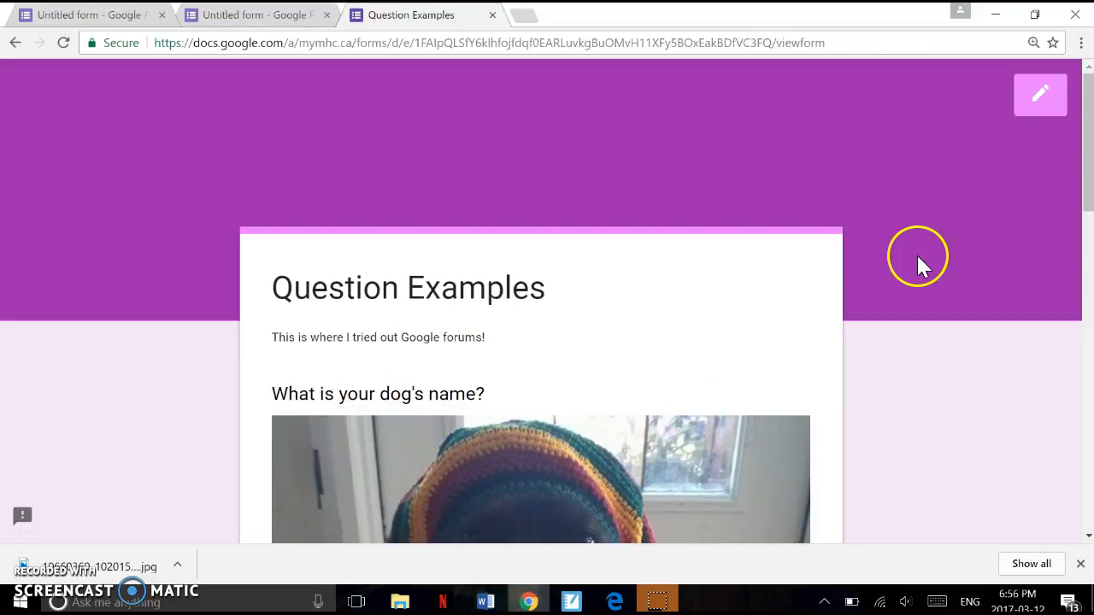
{"action": "scroll", "coordinate": [1082, 128], "scroll_direction": "down", "scroll_amount": 3}
{"action": "scroll", "coordinate": [1081, 128], "scroll_direction": "up", "scroll_amount": 3}
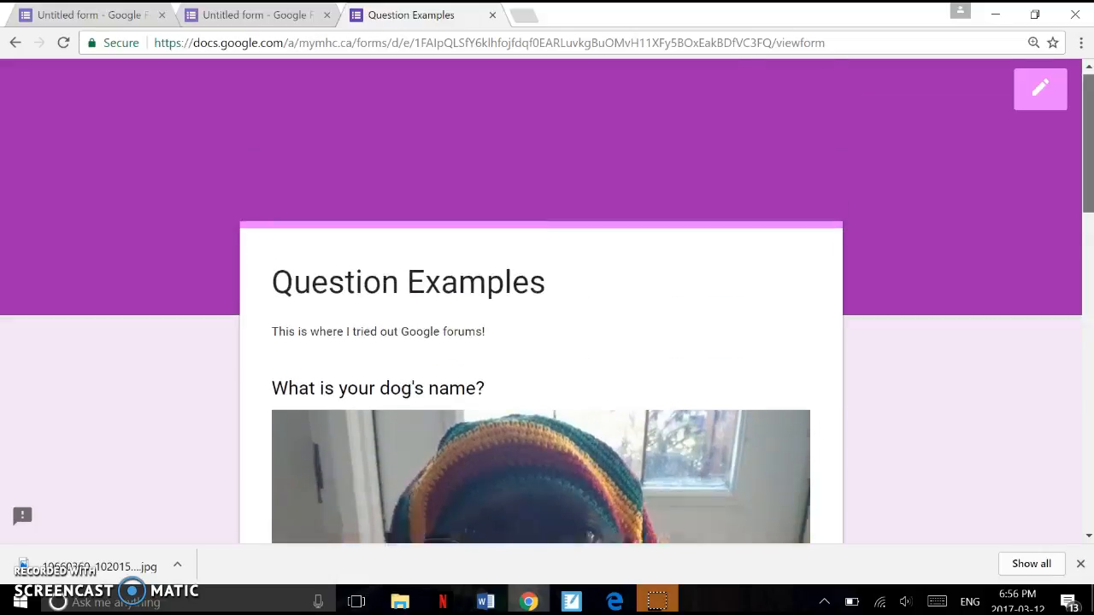
{"action": "left_click", "coordinate": [1063, 111]}
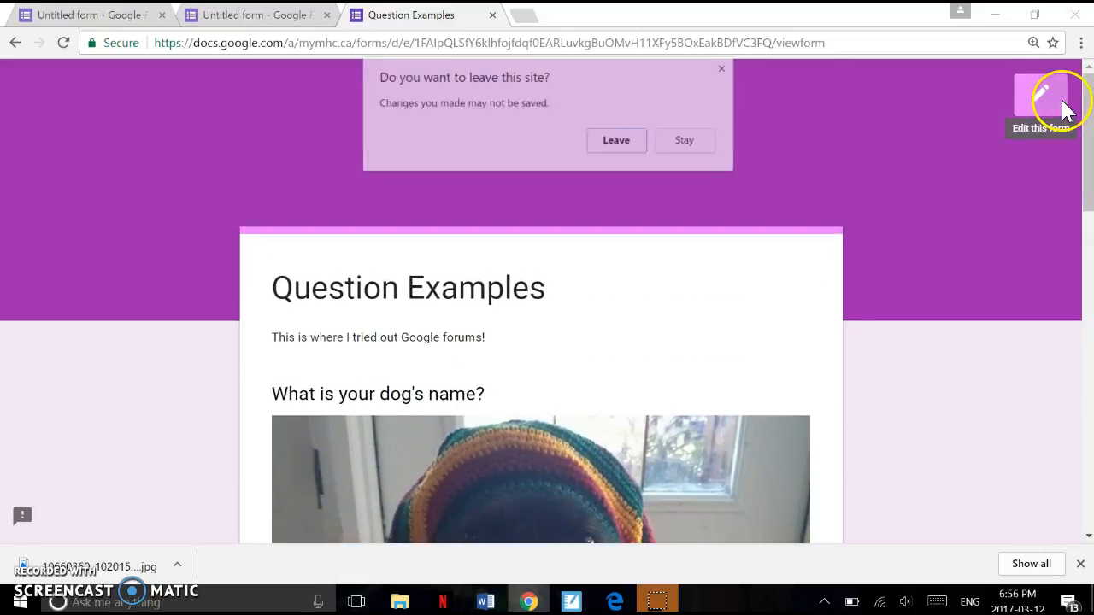
{"action": "left_click", "coordinate": [617, 140]}
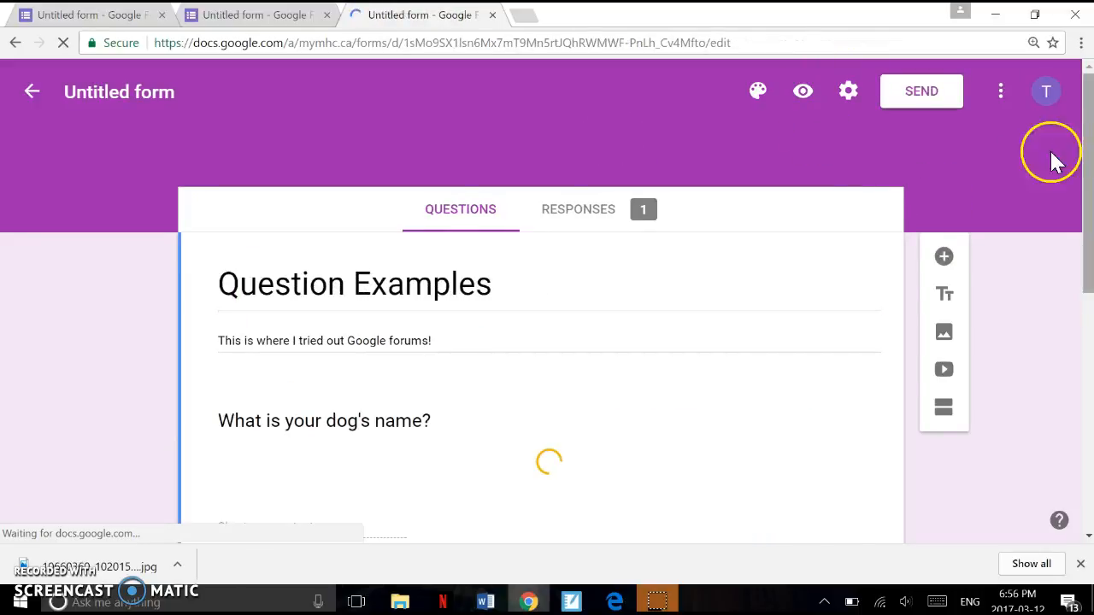
Review the form's responses, first as a summary for each question and as an individual response.
{"action": "left_click", "coordinate": [577, 214]}
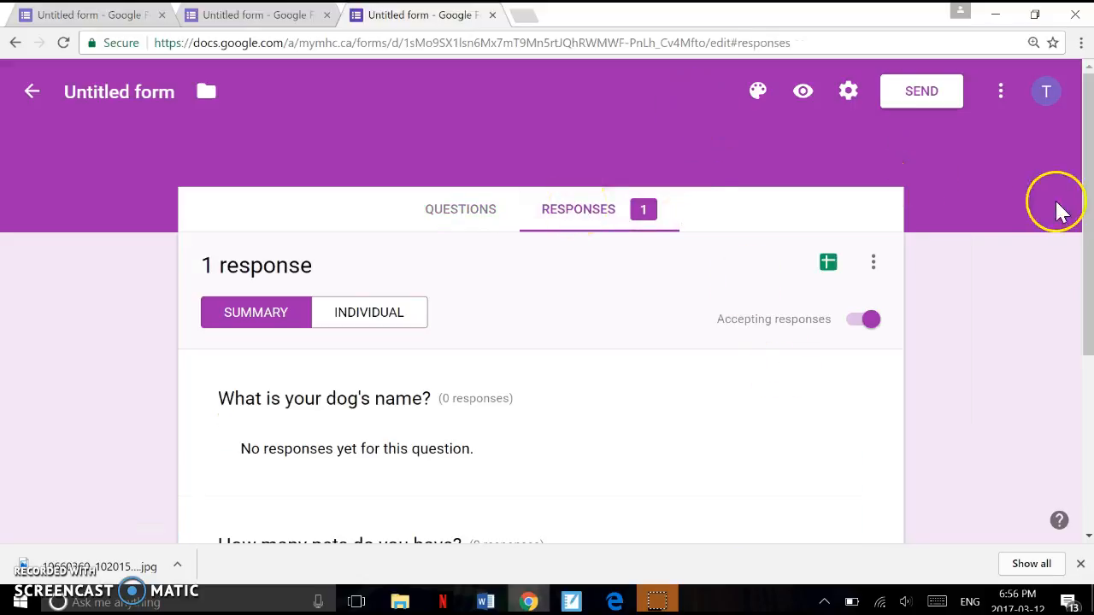
{"action": "left_click_drag", "start_coordinate": [1085, 204], "coordinate": [1084, 335]}
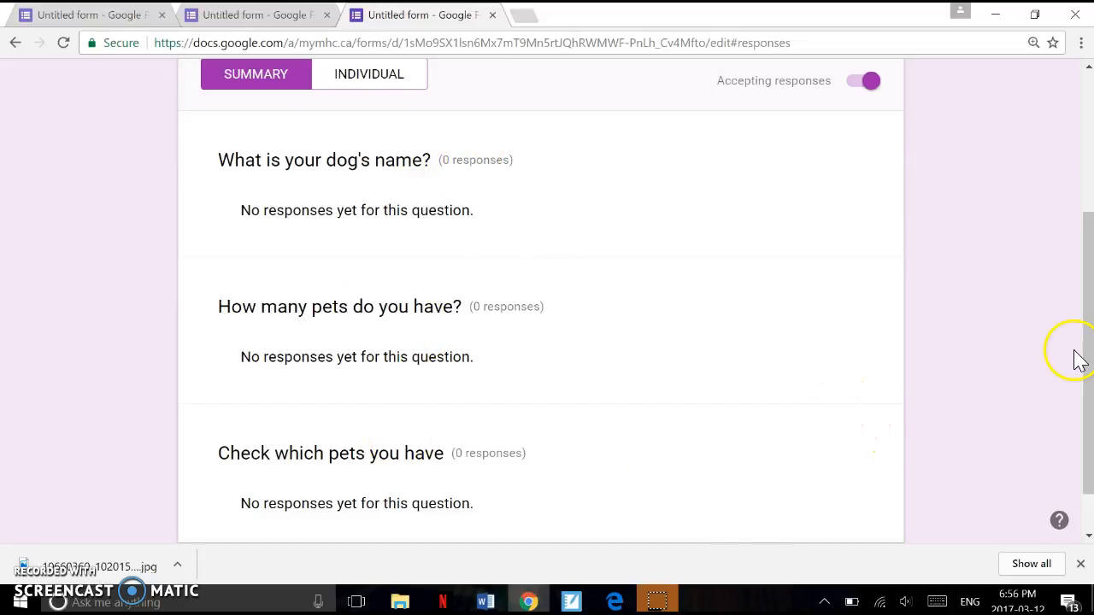
{"action": "left_click_drag", "start_coordinate": [1089, 358], "coordinate": [1089, 261]}
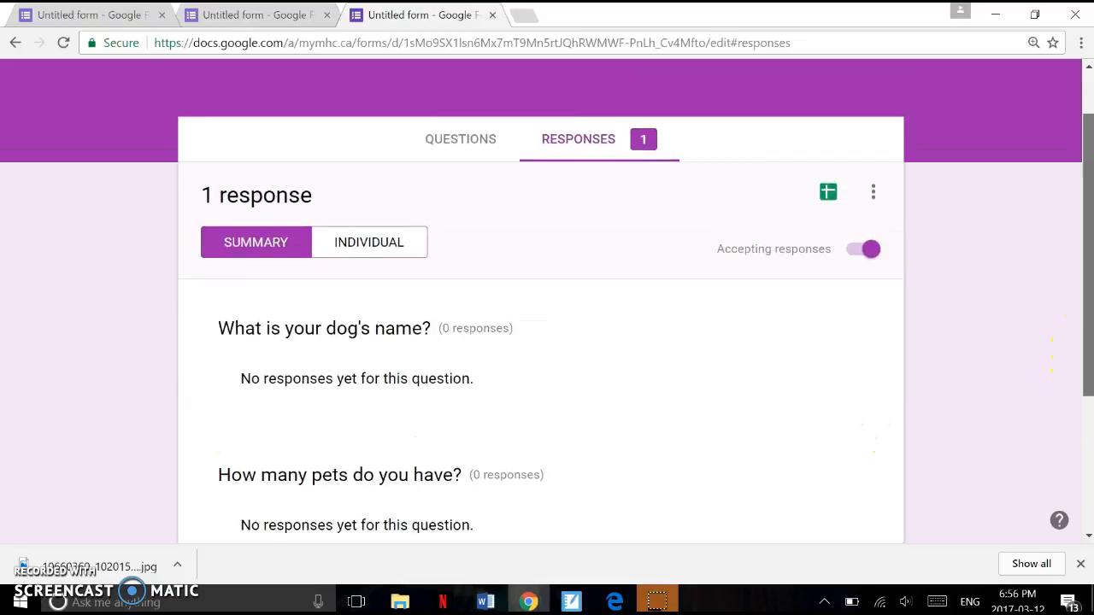
{"action": "left_click", "coordinate": [383, 240]}
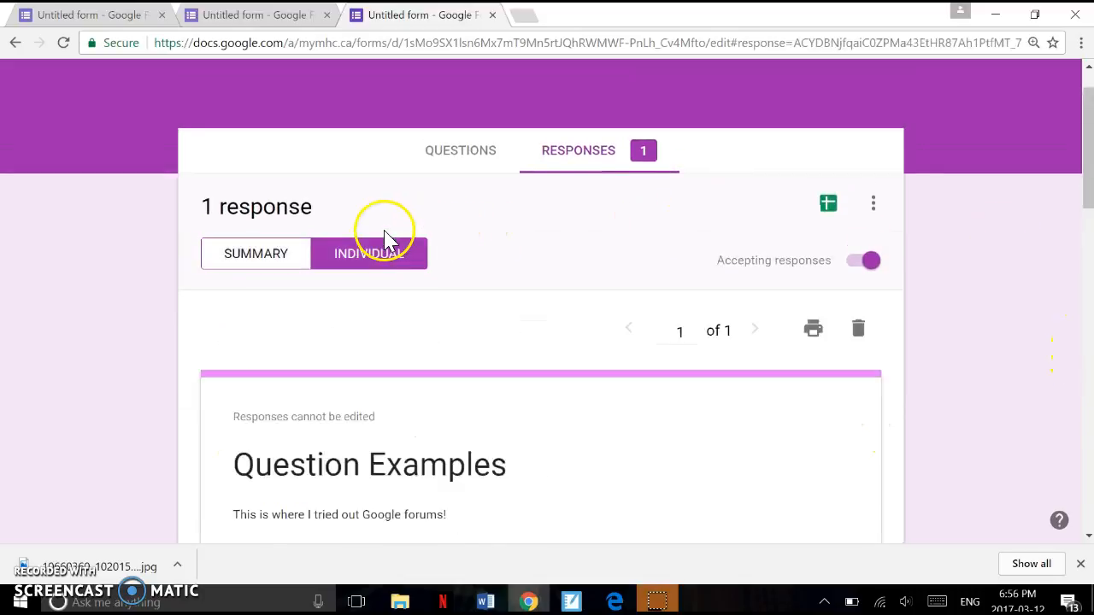
Return to the form's questions and examine the email and link sending options, closing them without sending.
{"action": "left_click", "coordinate": [459, 159]}
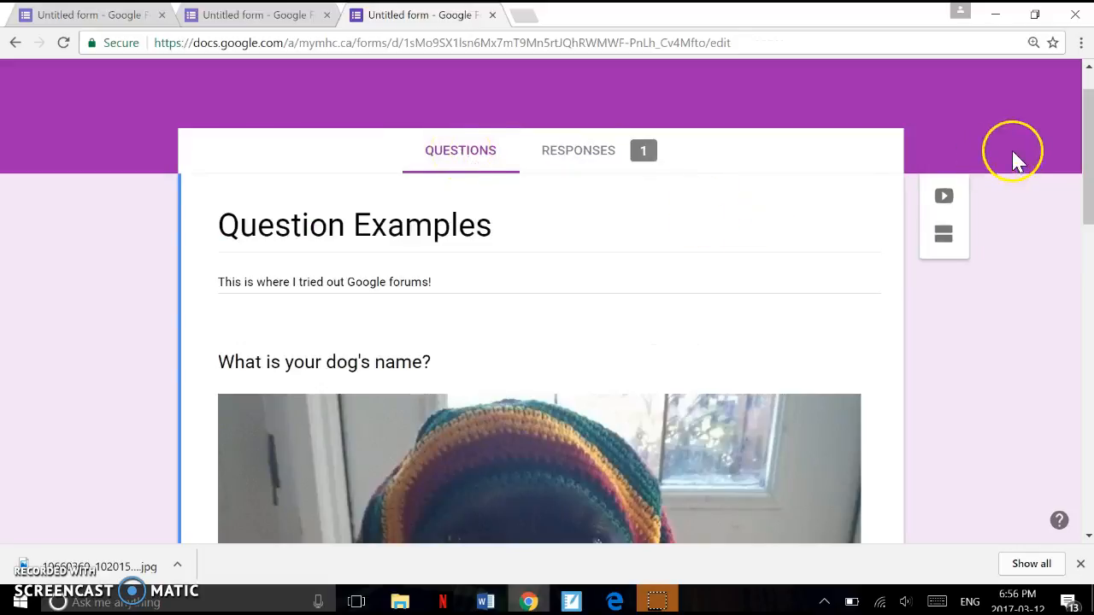
{"action": "left_click_drag", "start_coordinate": [1090, 120], "coordinate": [1079, 34]}
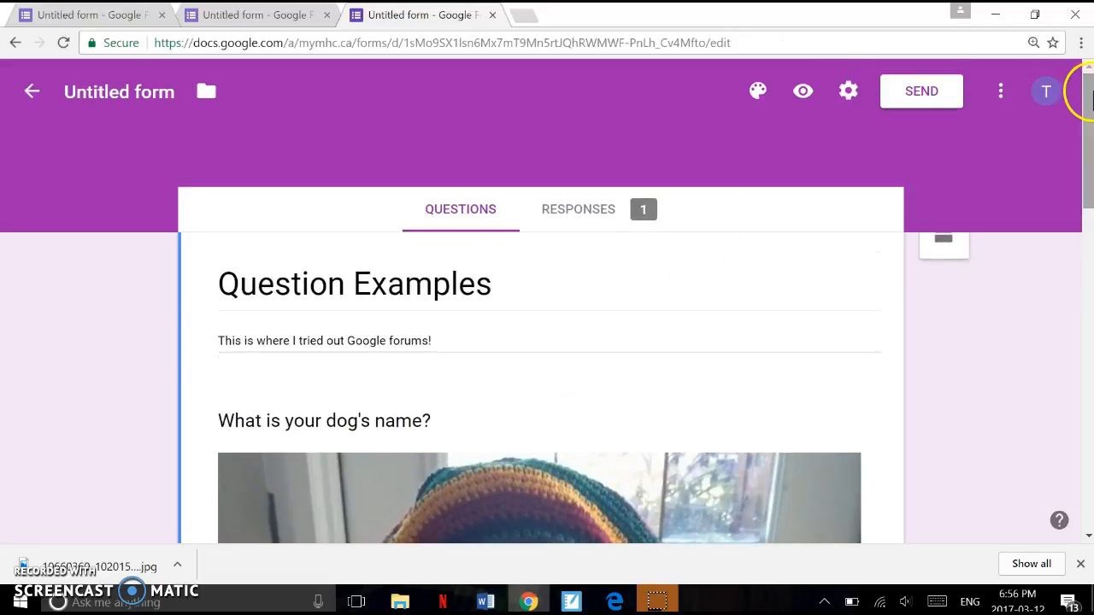
{"action": "left_click", "coordinate": [923, 98]}
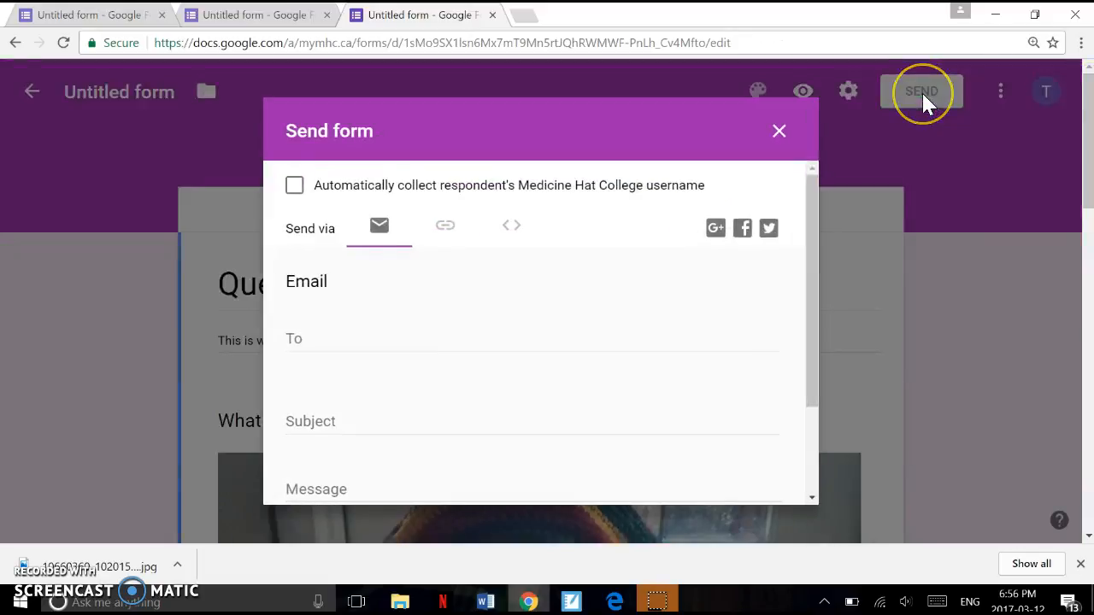
{"action": "left_click", "coordinate": [348, 337]}
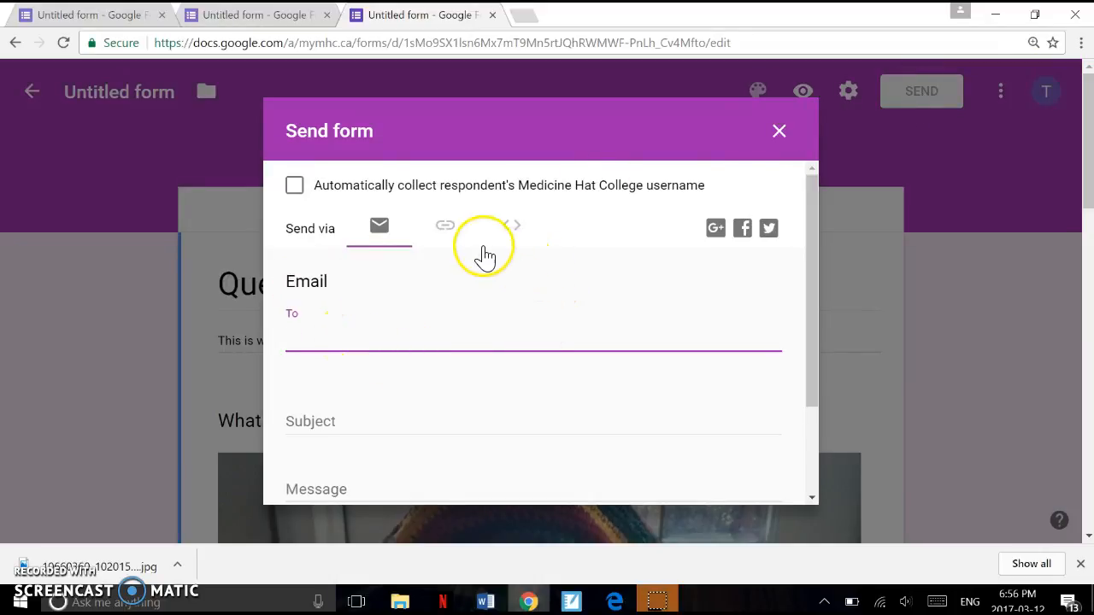
{"action": "left_click", "coordinate": [446, 229]}
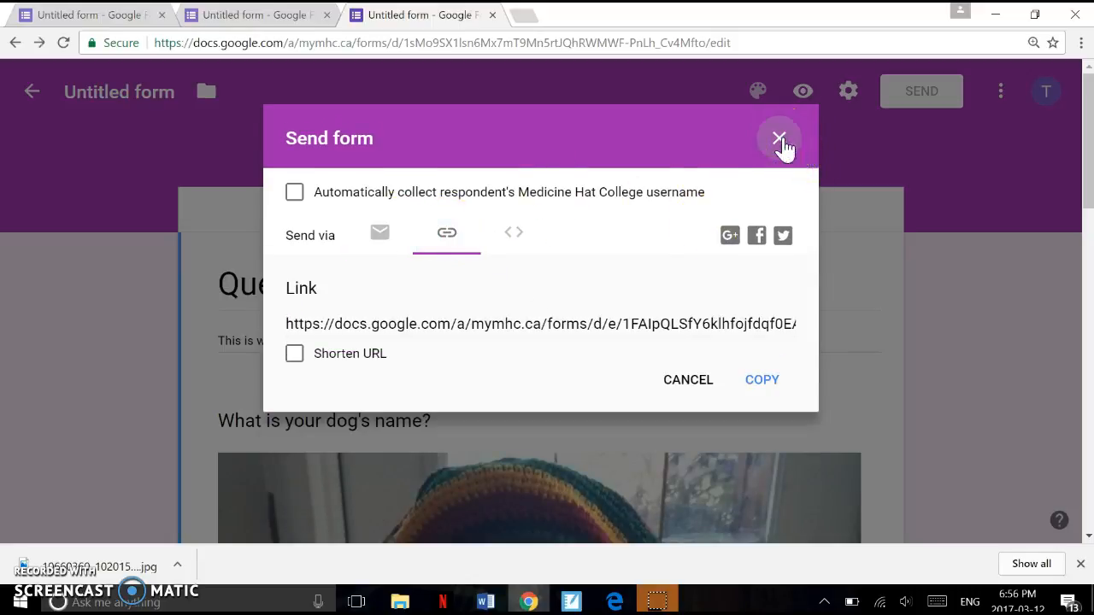
{"action": "left_click", "coordinate": [781, 142]}
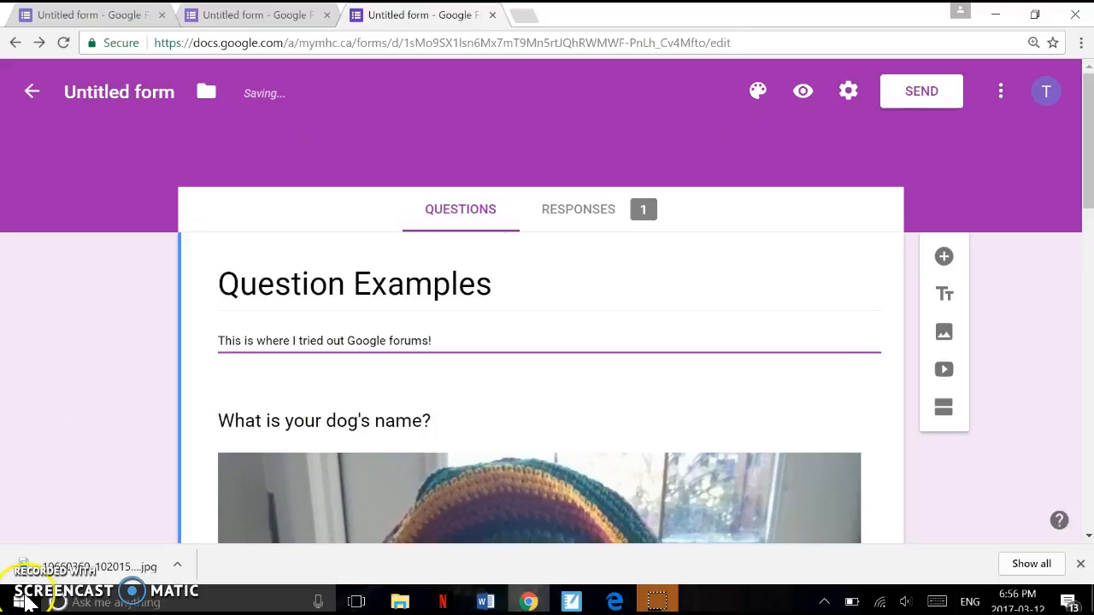